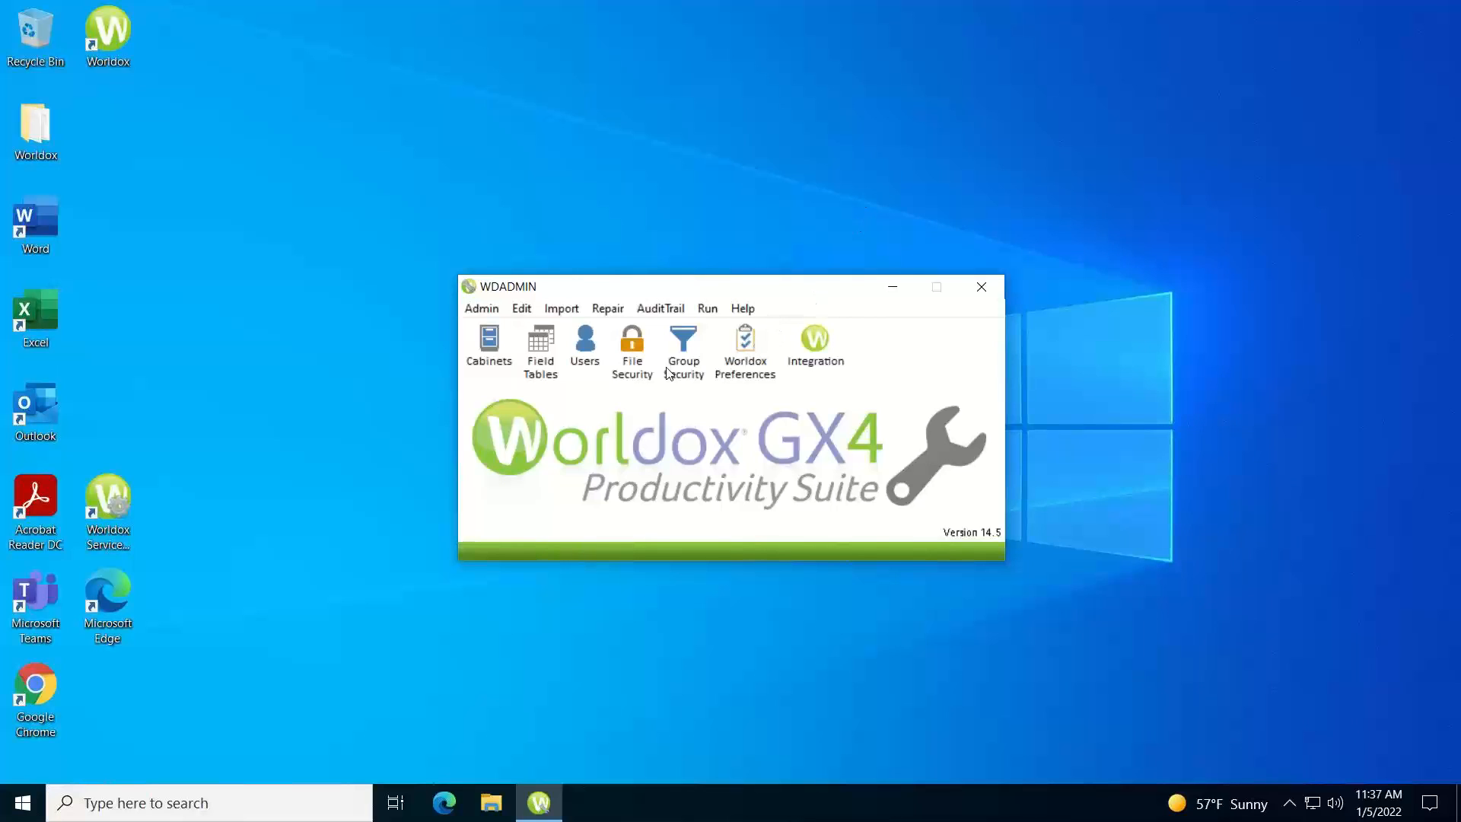
Check the Activate Legal Hold option under the Legal Hold Feature preferences and close the preferences without changing it.
{"action": "left_click", "coordinate": [745, 354]}
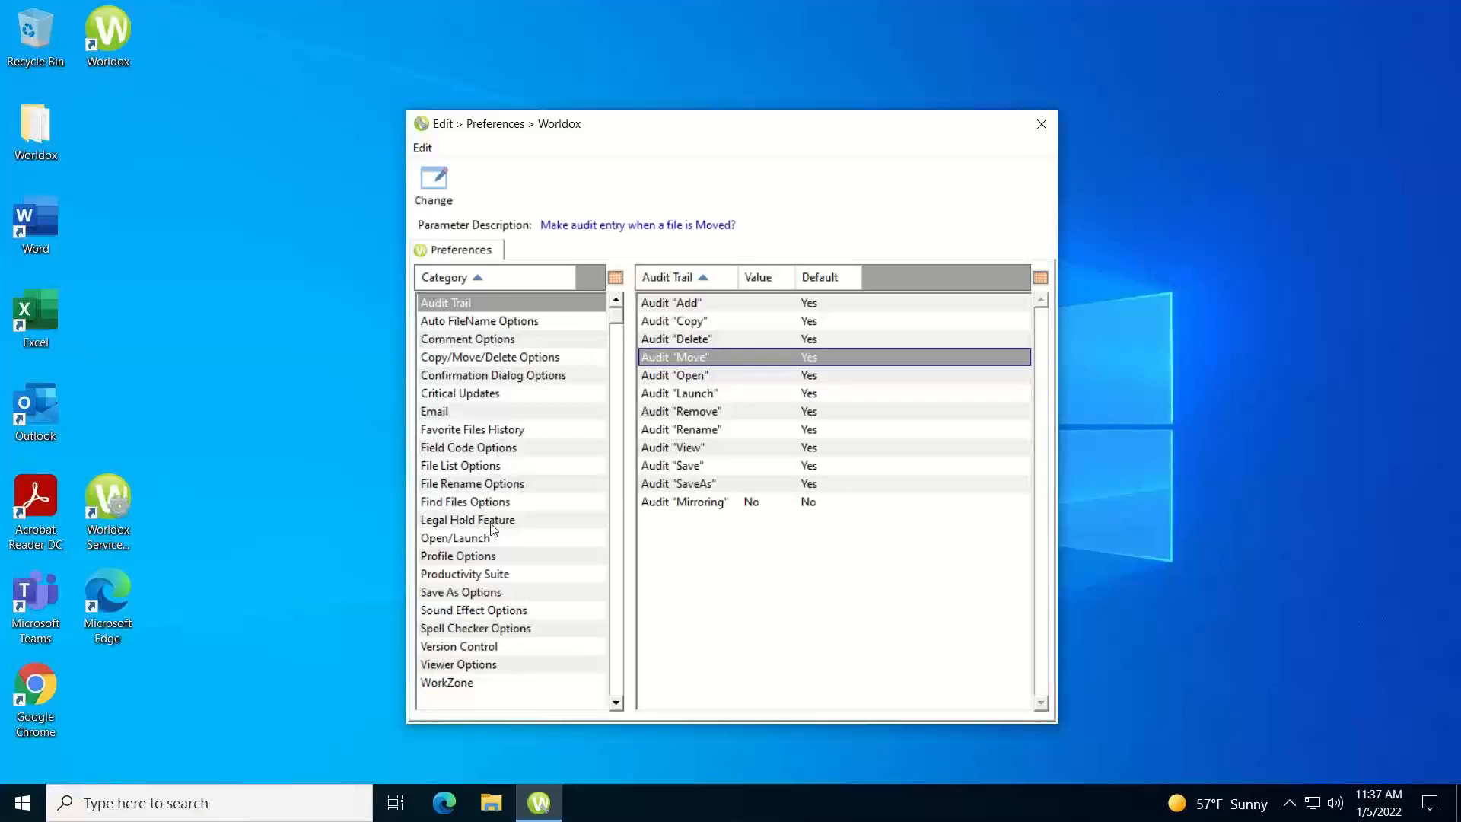
{"action": "left_click", "coordinate": [461, 522]}
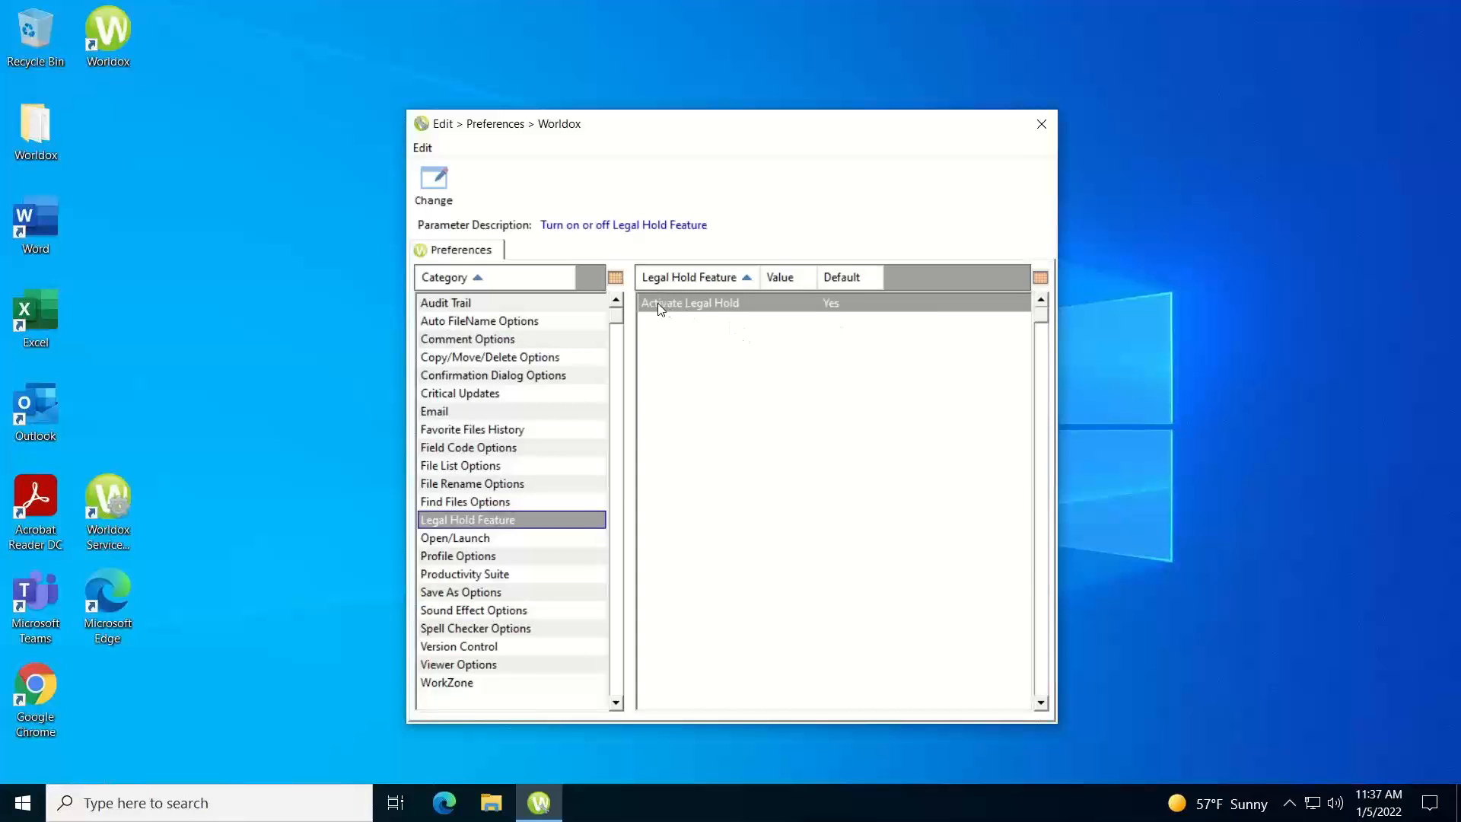
{"action": "left_click", "coordinate": [717, 304]}
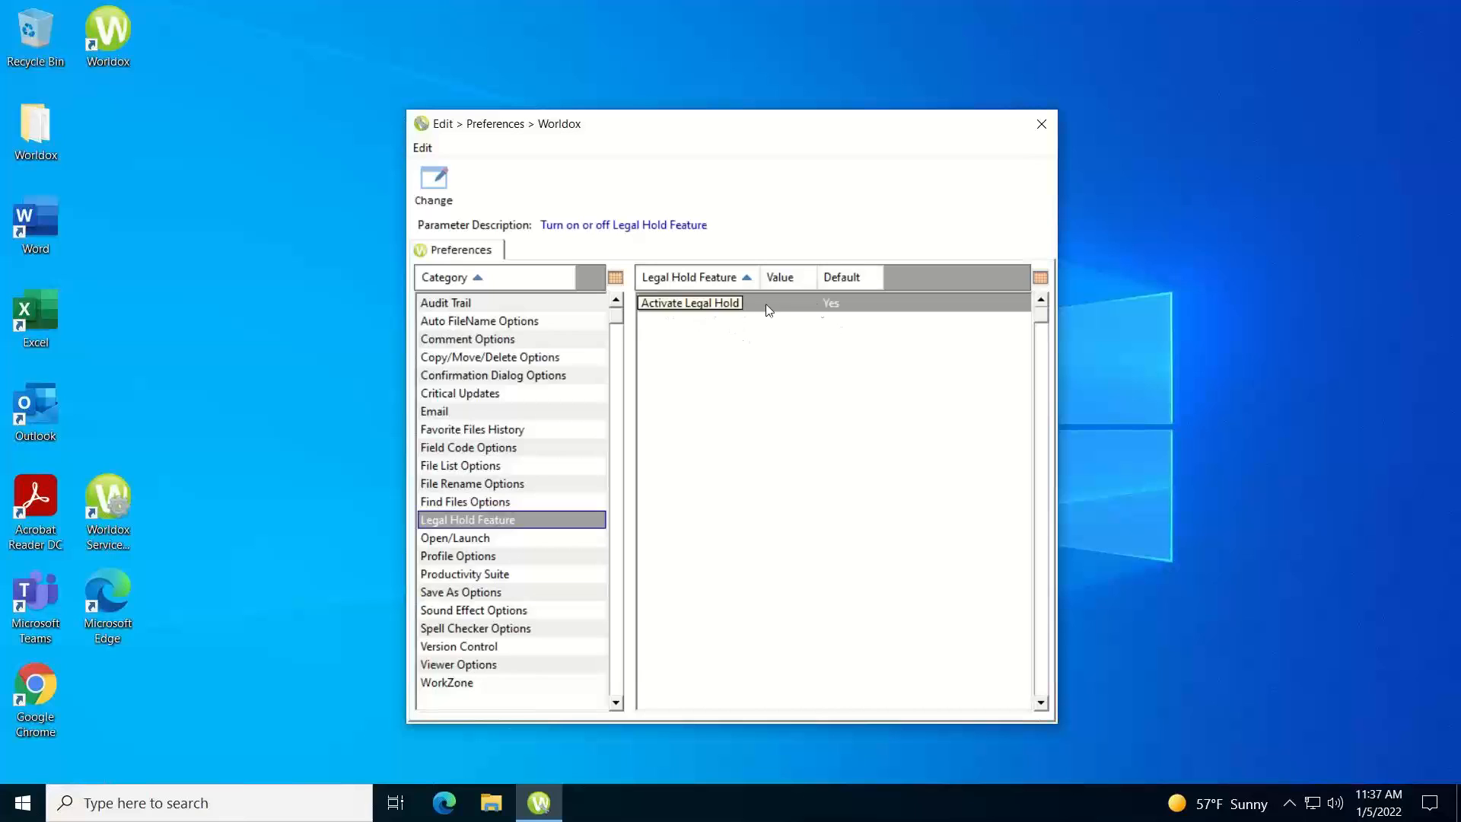
{"action": "left_click", "coordinate": [829, 307]}
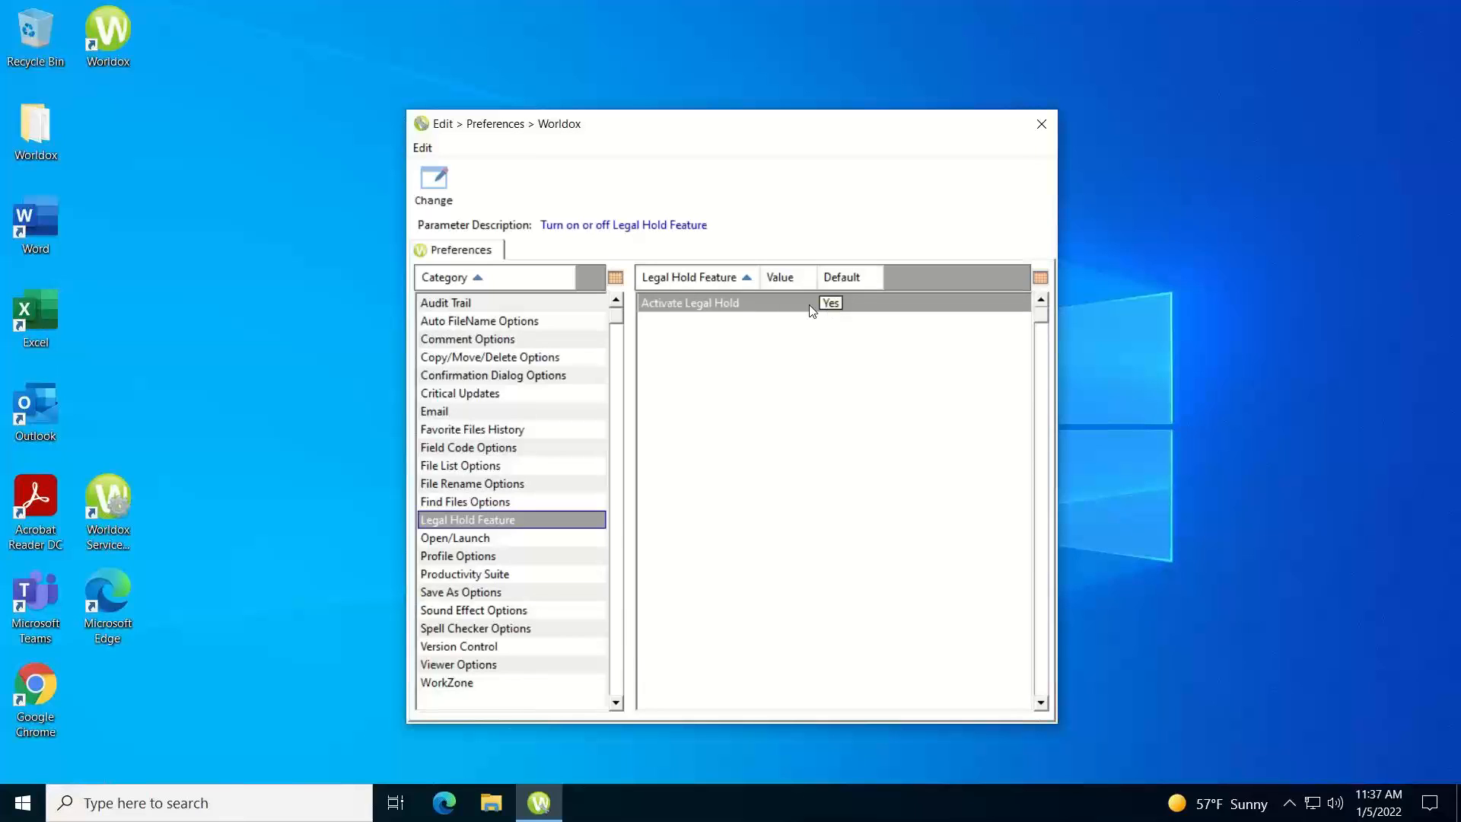
{"action": "double_click", "coordinate": [694, 303]}
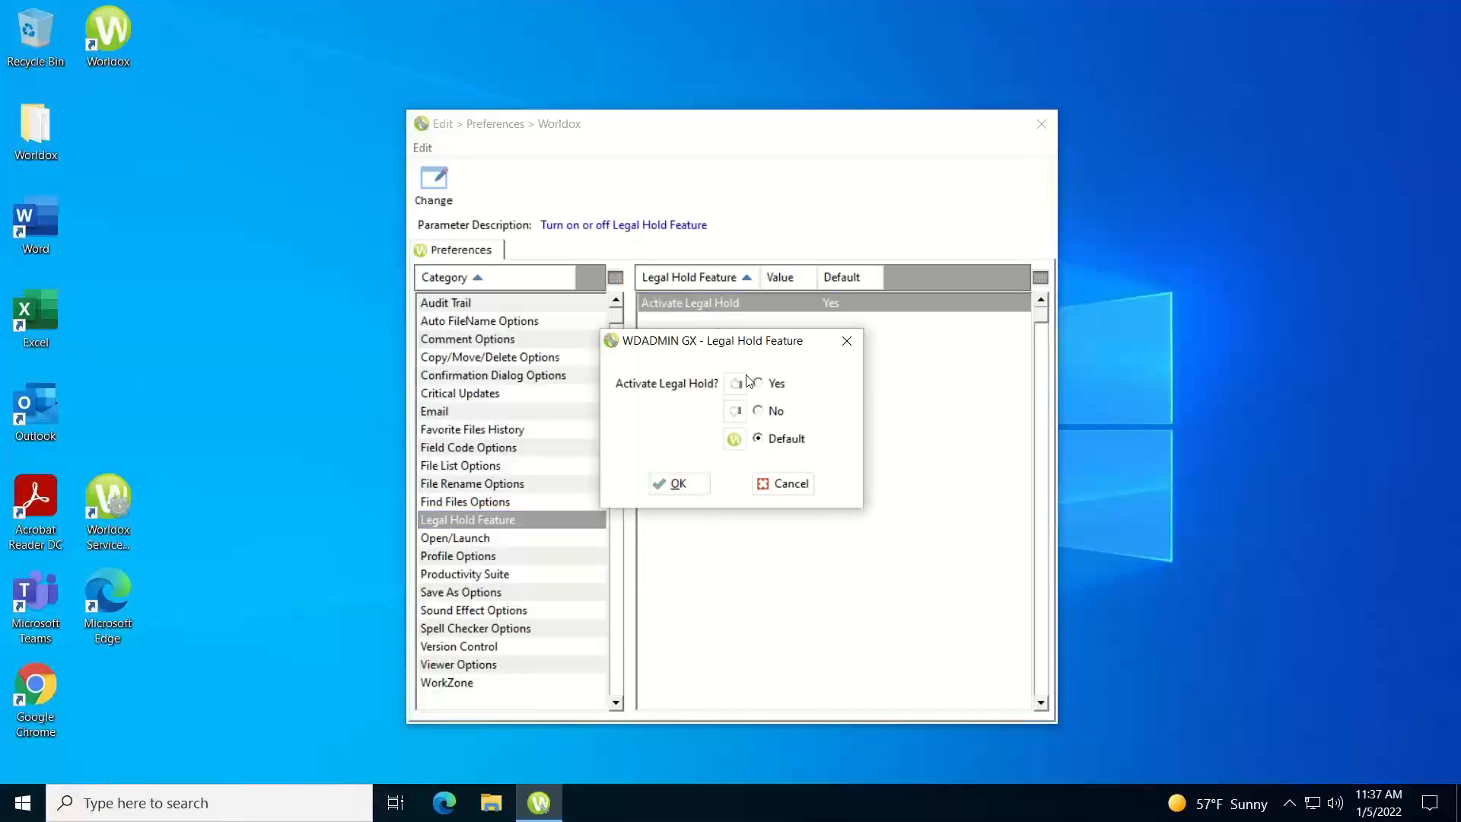
{"action": "left_click", "coordinate": [765, 391]}
{"action": "left_click", "coordinate": [846, 344]}
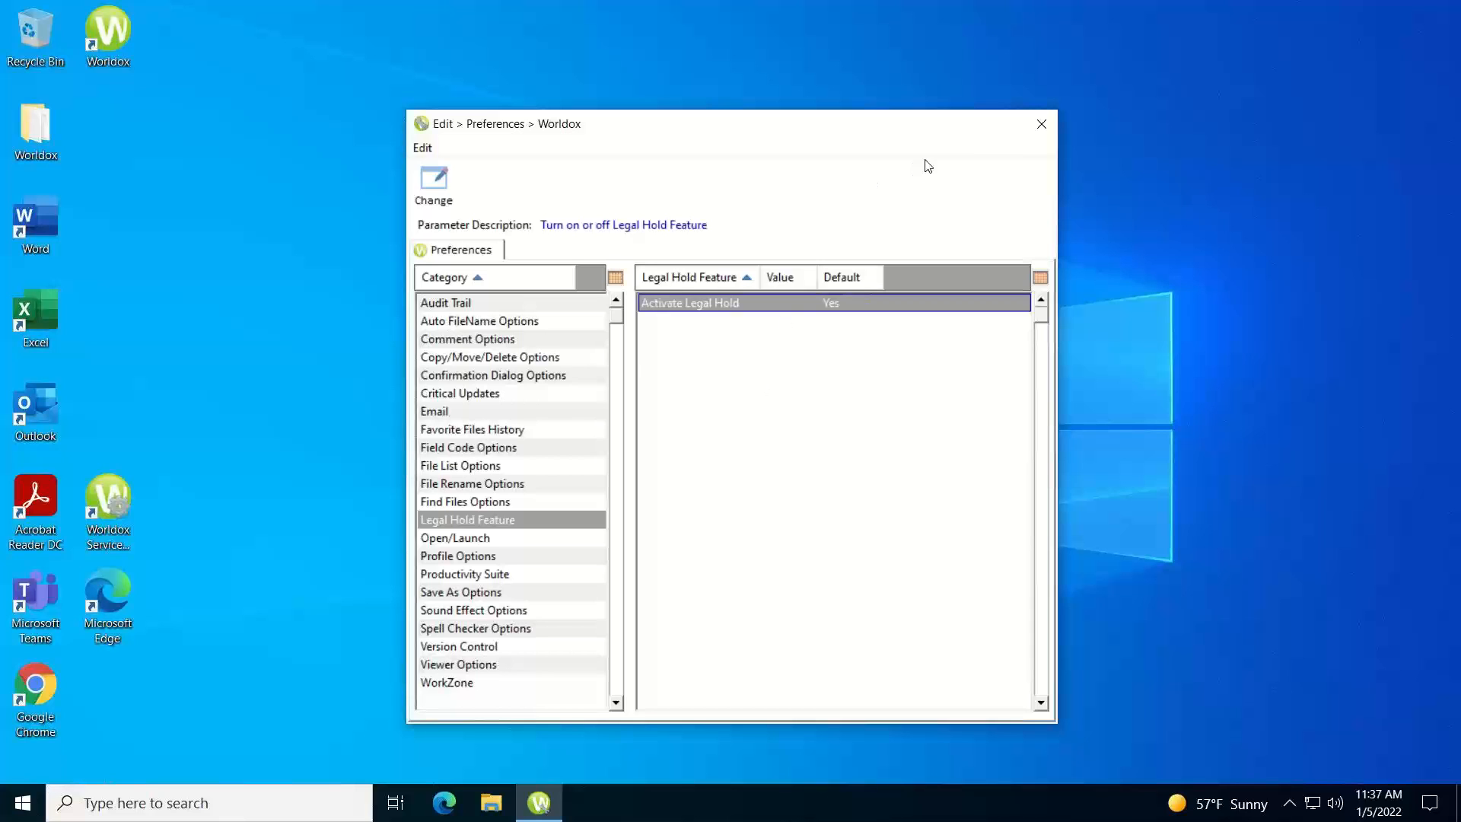
{"action": "left_click", "coordinate": [1041, 122]}
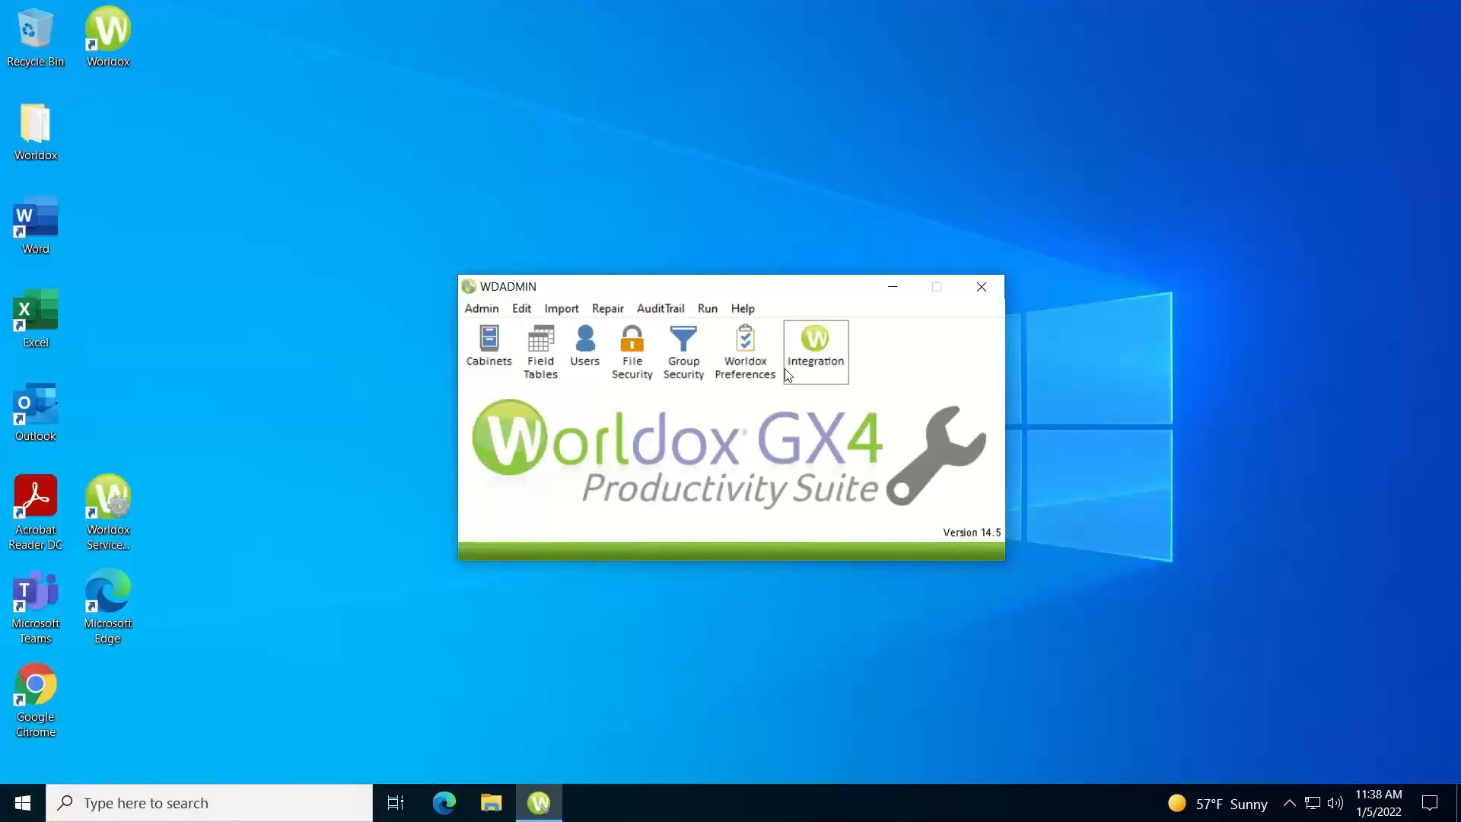
In Group Security, block the Legal Hold Move To and Restore features for the Everyone group and check its blocked features.
{"action": "left_click", "coordinate": [687, 370]}
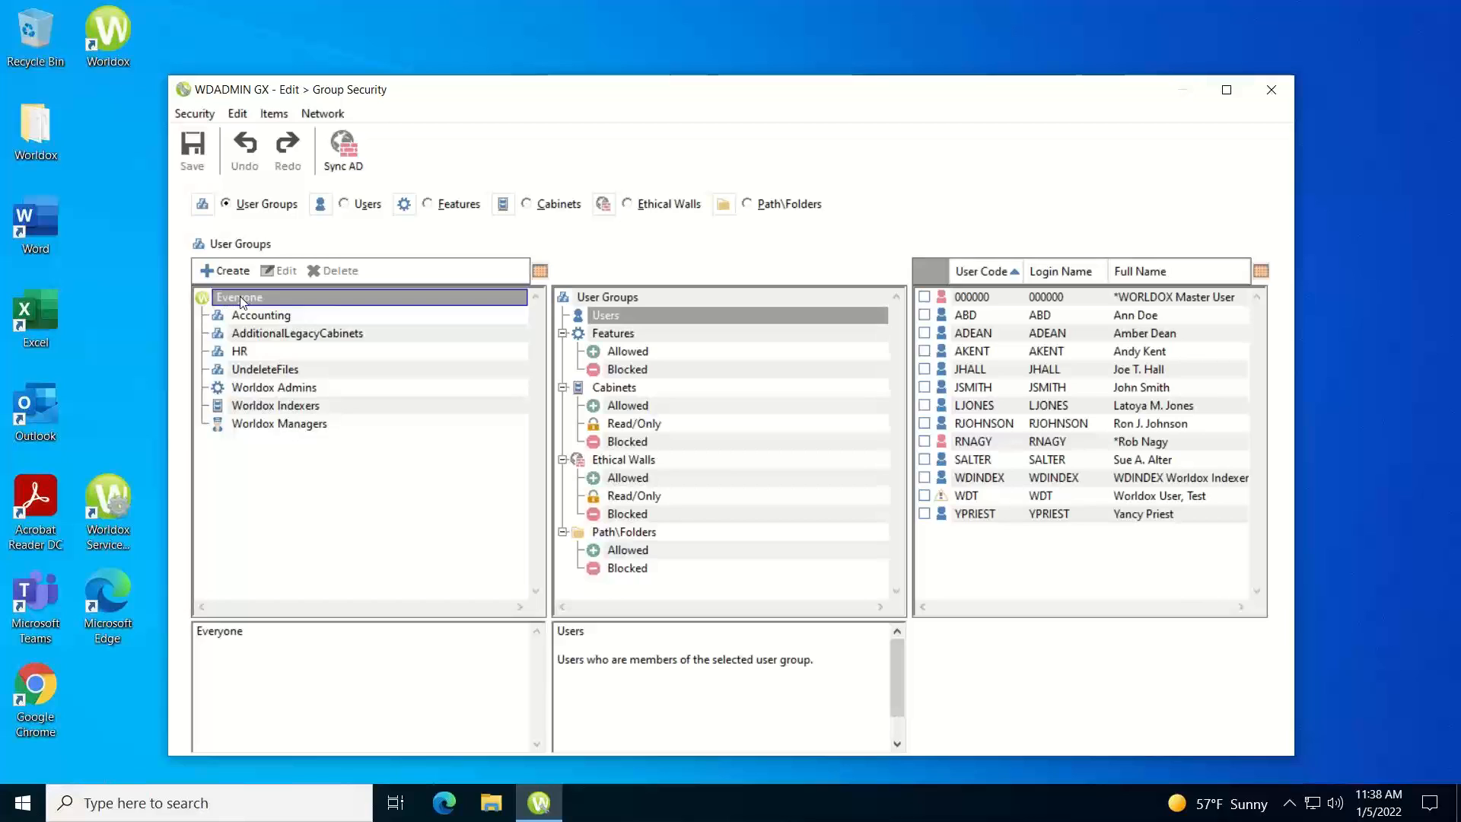
{"action": "left_click", "coordinate": [613, 336]}
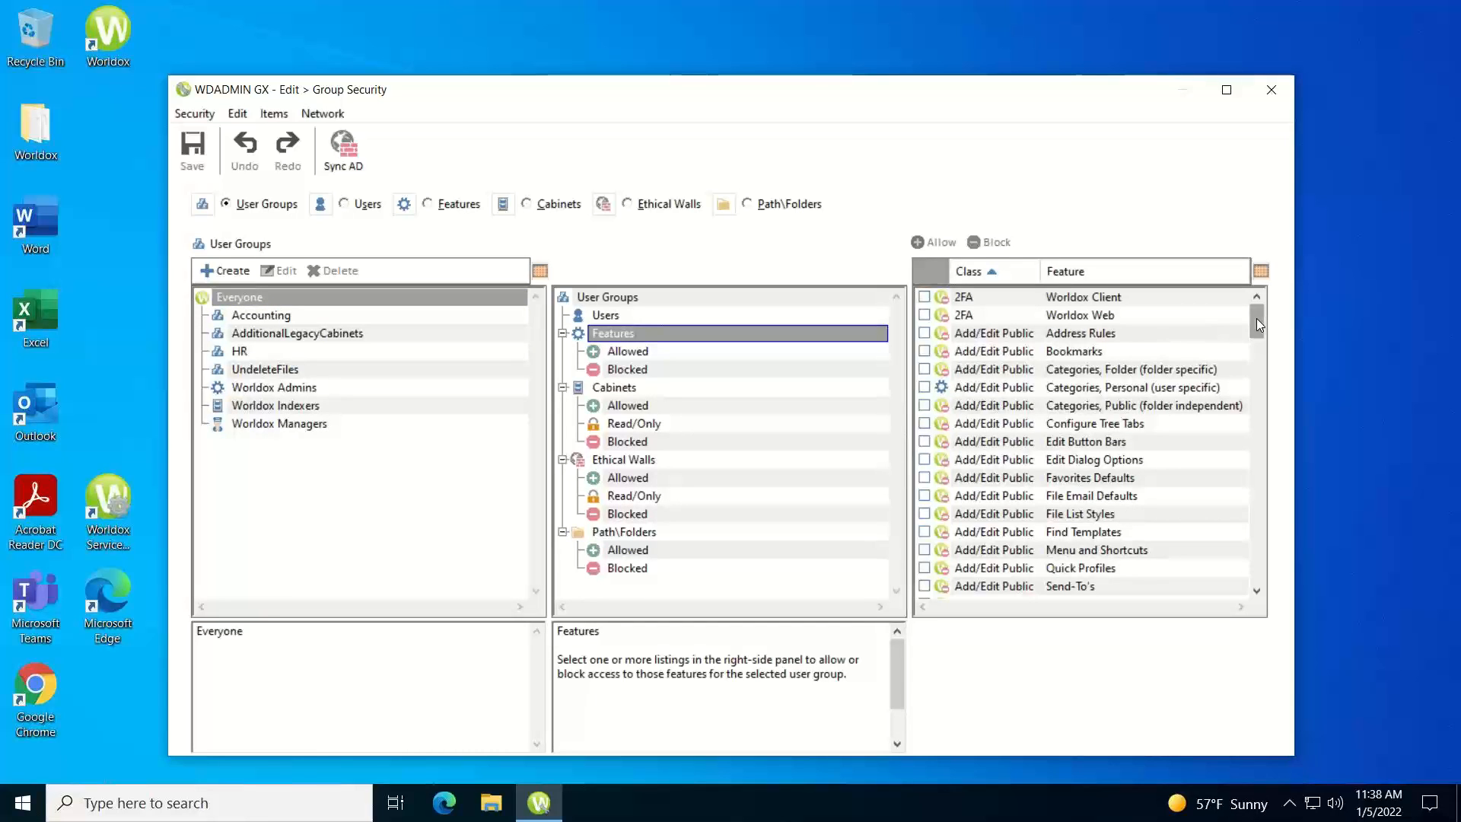
{"action": "left_click_drag", "start_coordinate": [1257, 319], "coordinate": [1261, 464]}
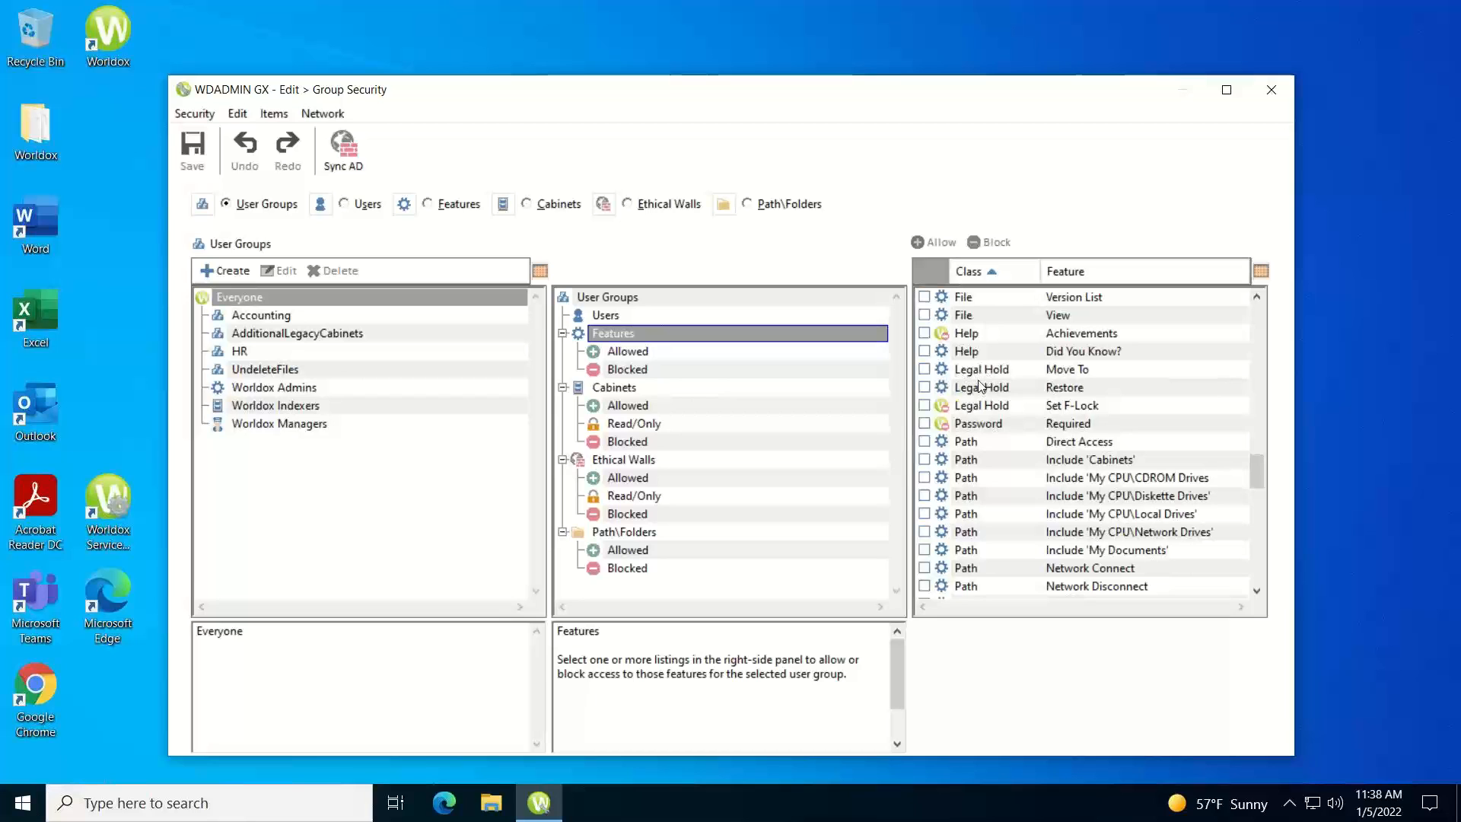
{"action": "left_click", "coordinate": [924, 371]}
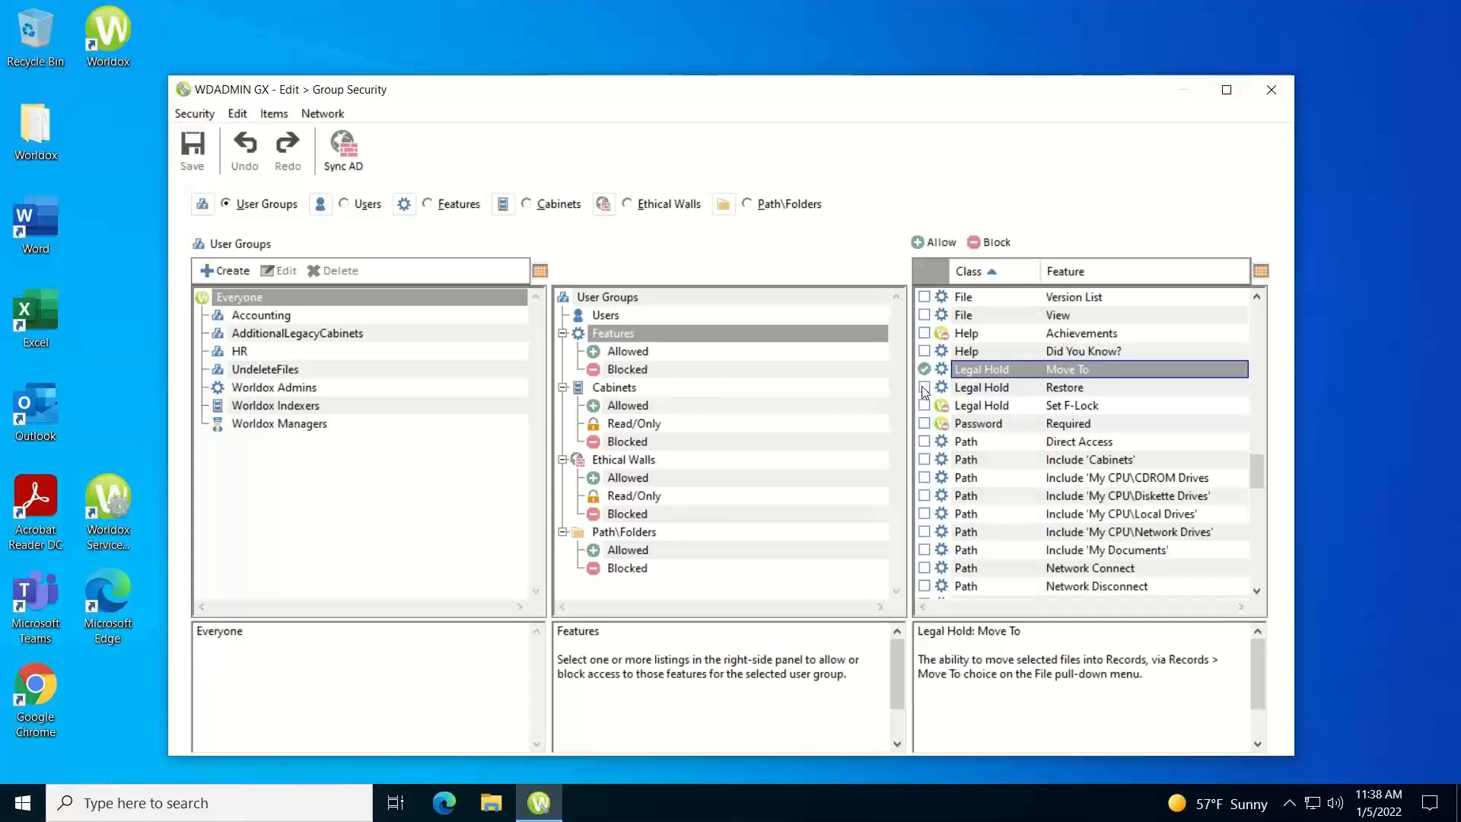
{"action": "left_click", "coordinate": [924, 388]}
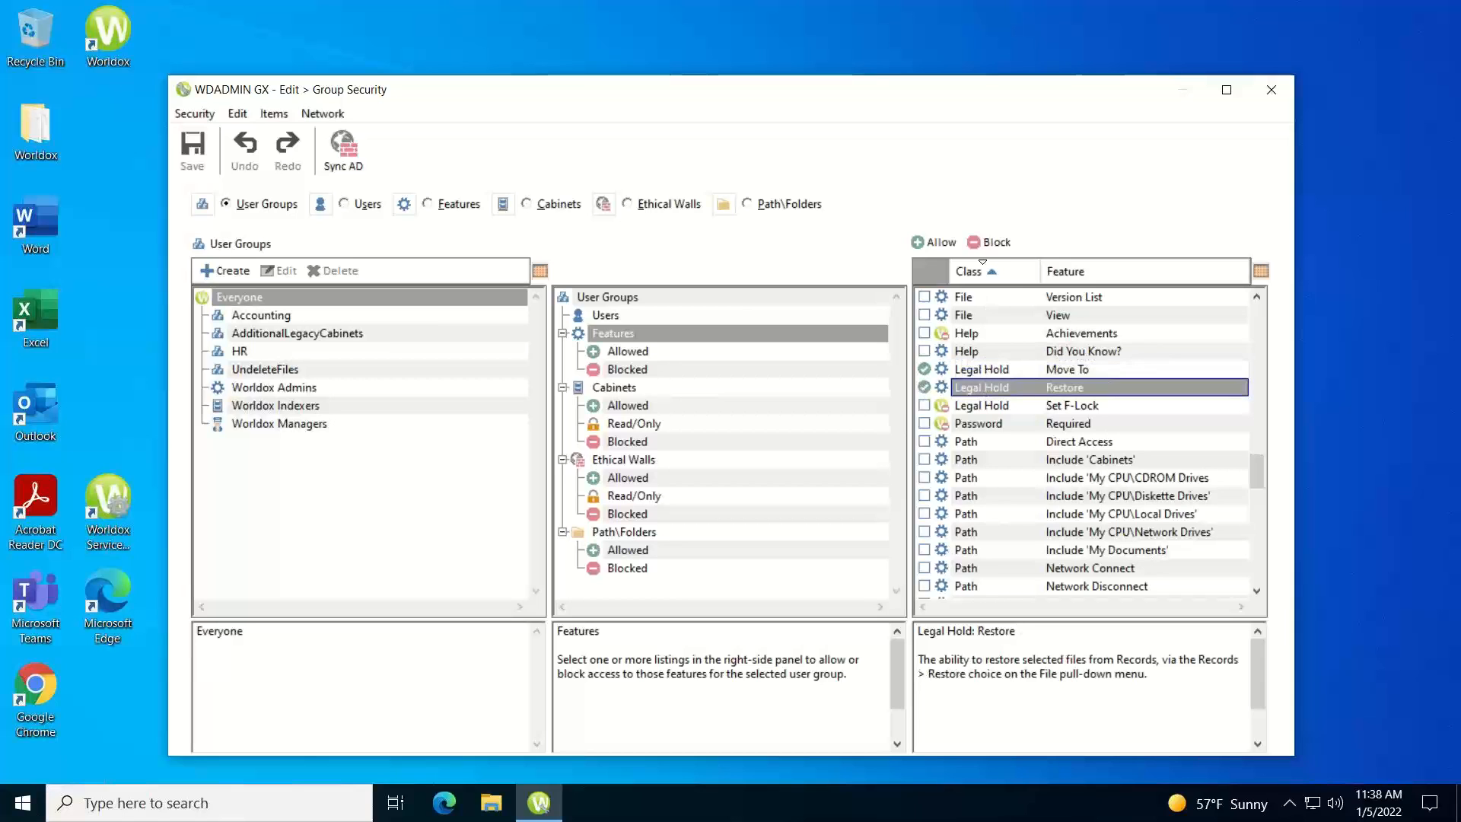
{"action": "left_click", "coordinate": [989, 244]}
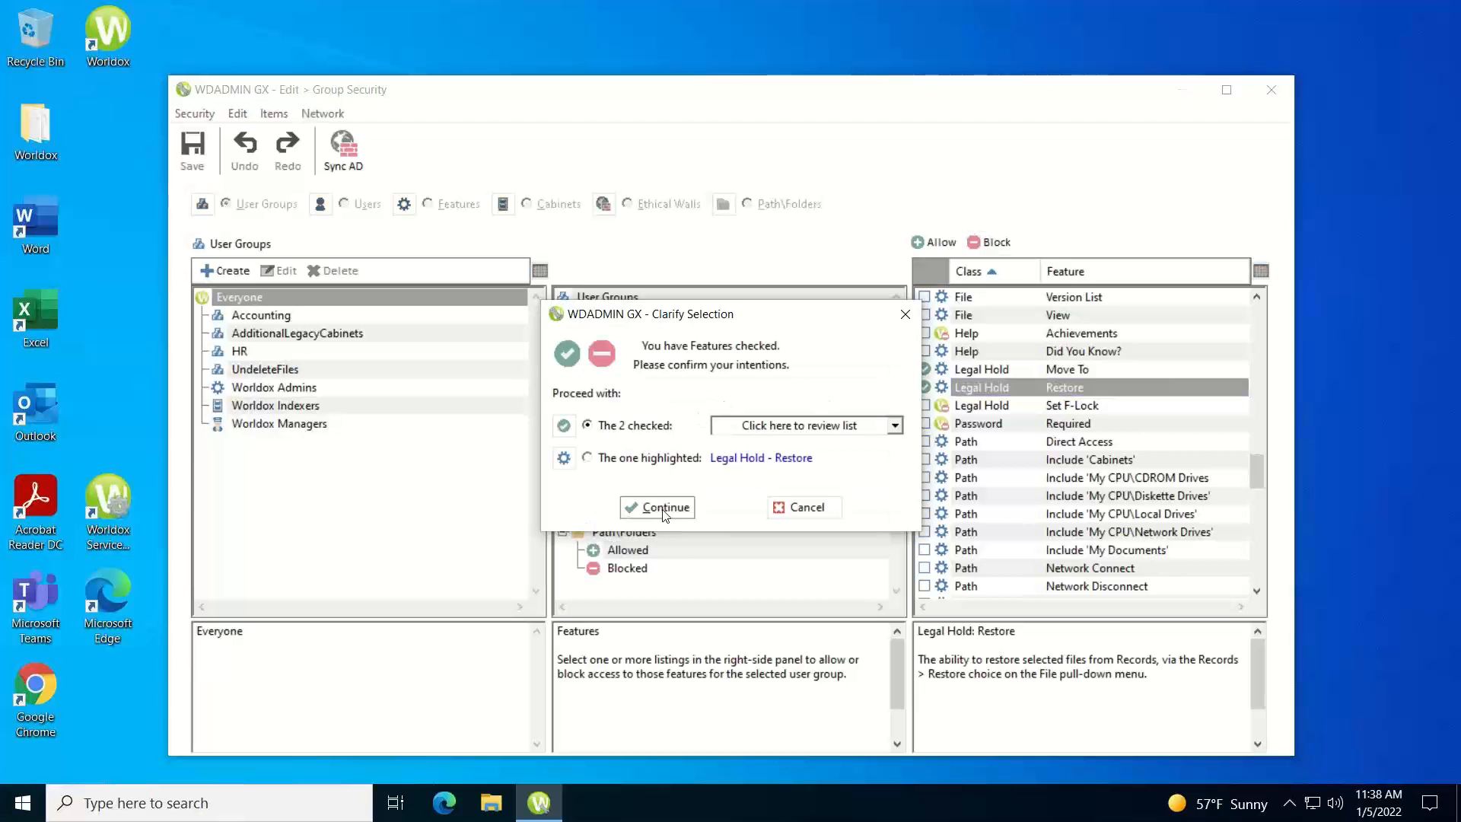
{"action": "left_click", "coordinate": [664, 507]}
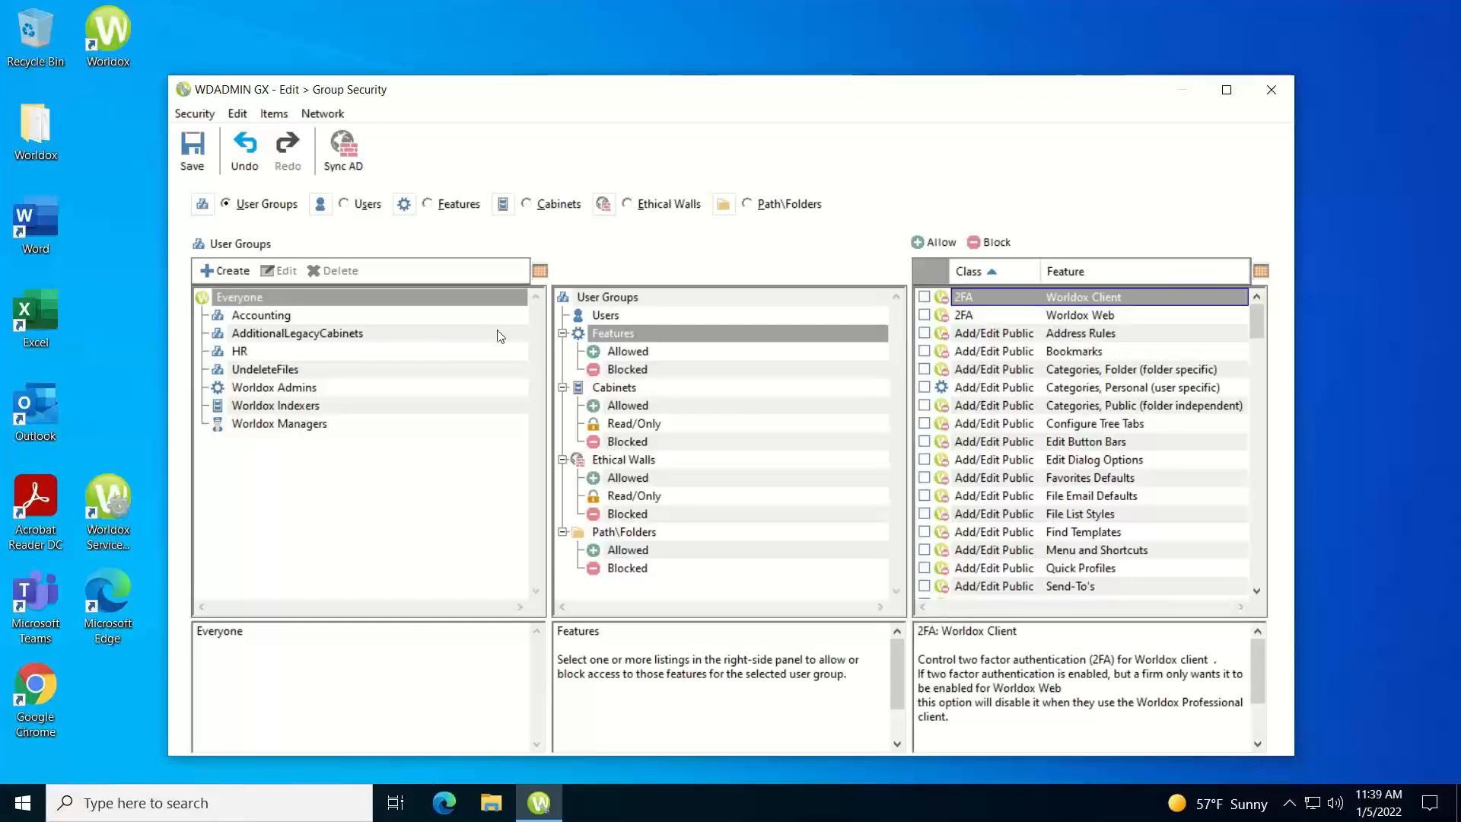
{"action": "left_click", "coordinate": [621, 370]}
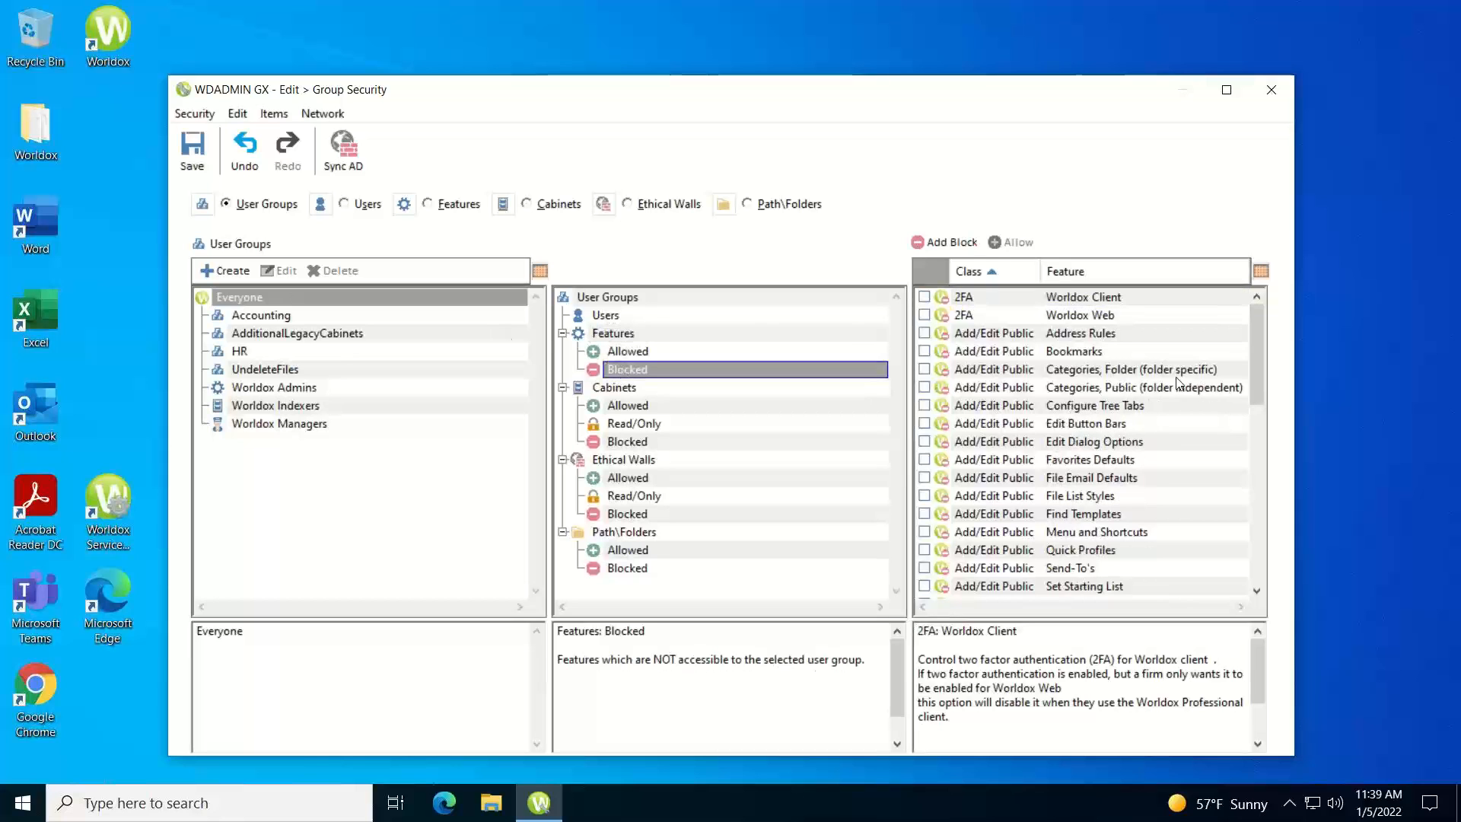
{"action": "left_click_drag", "start_coordinate": [1258, 358], "coordinate": [1264, 463]}
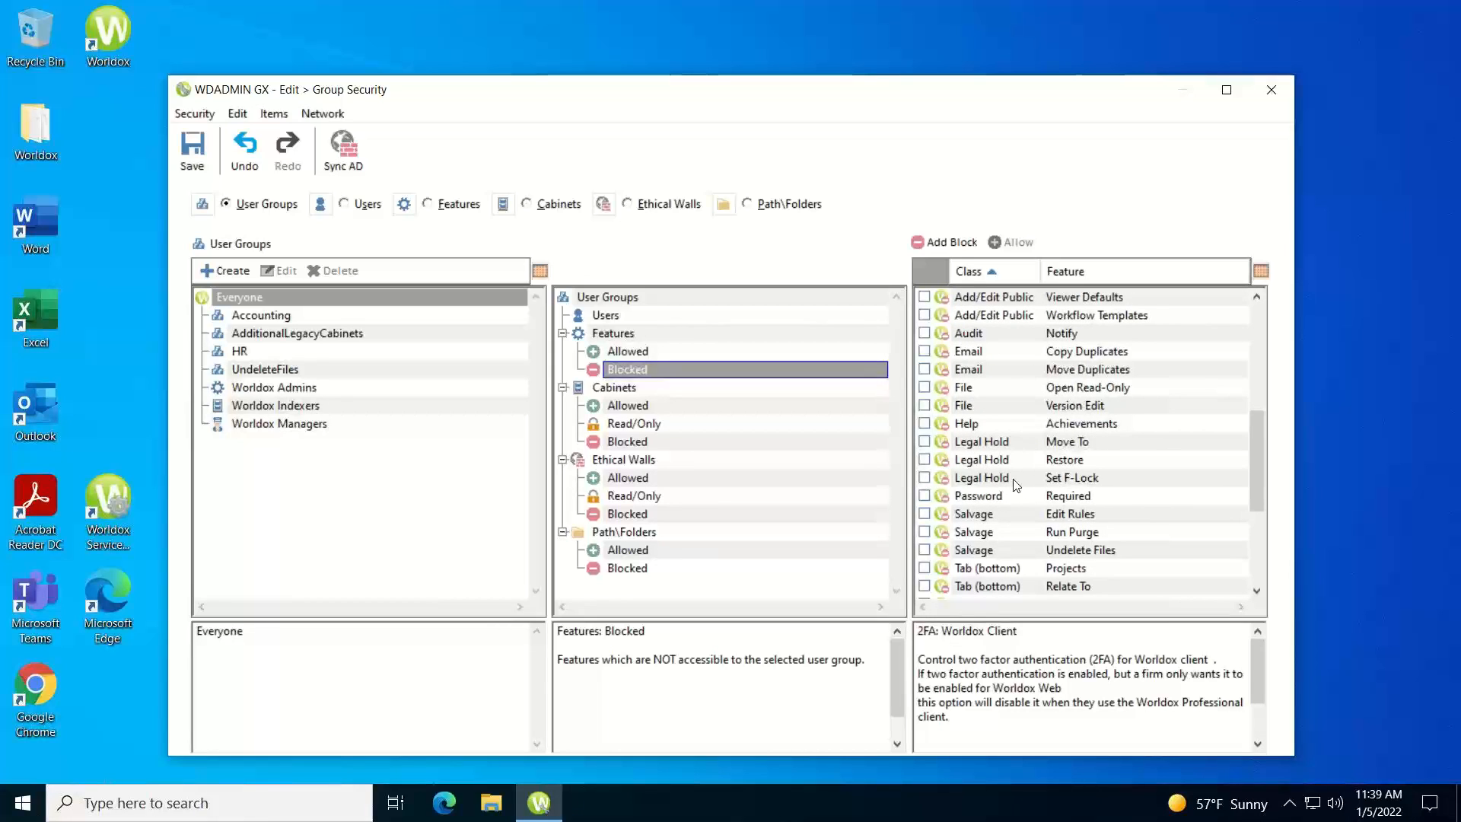
Create a user group named LegalHold under Everyone.
{"action": "left_click", "coordinate": [226, 272]}
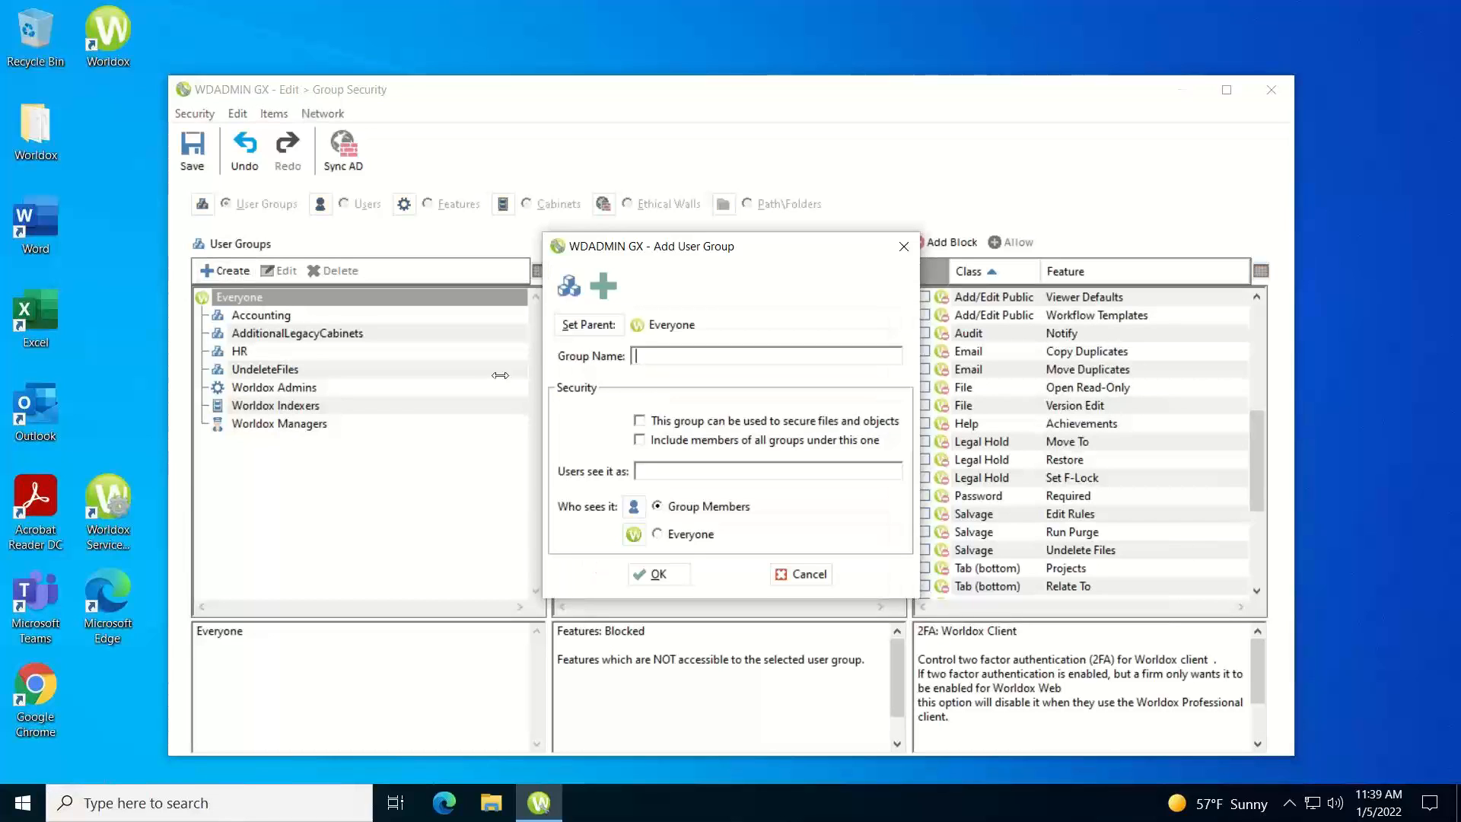
{"action": "type", "text": "LegalHold"}
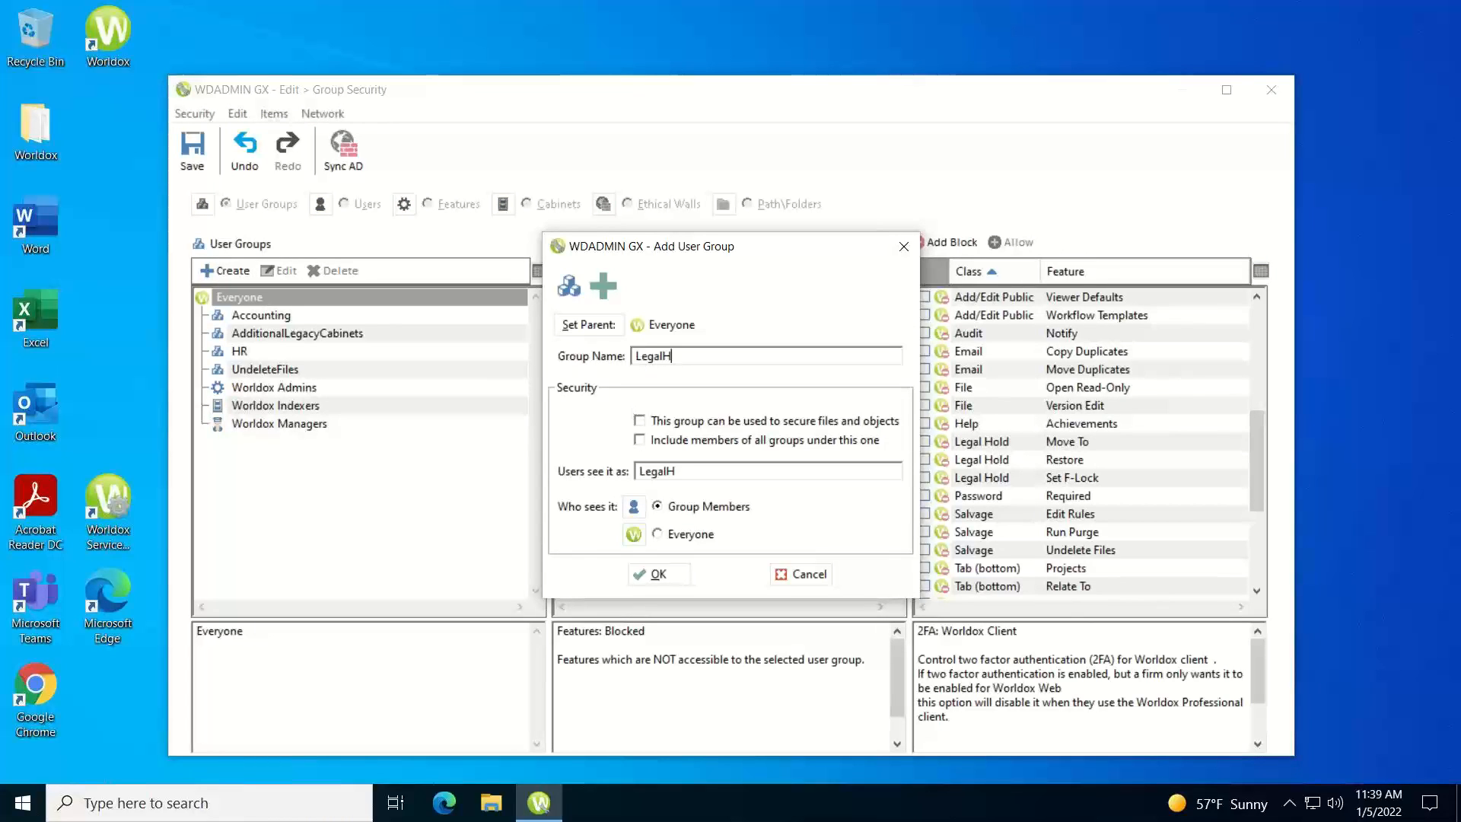
{"action": "left_click", "coordinate": [658, 576]}
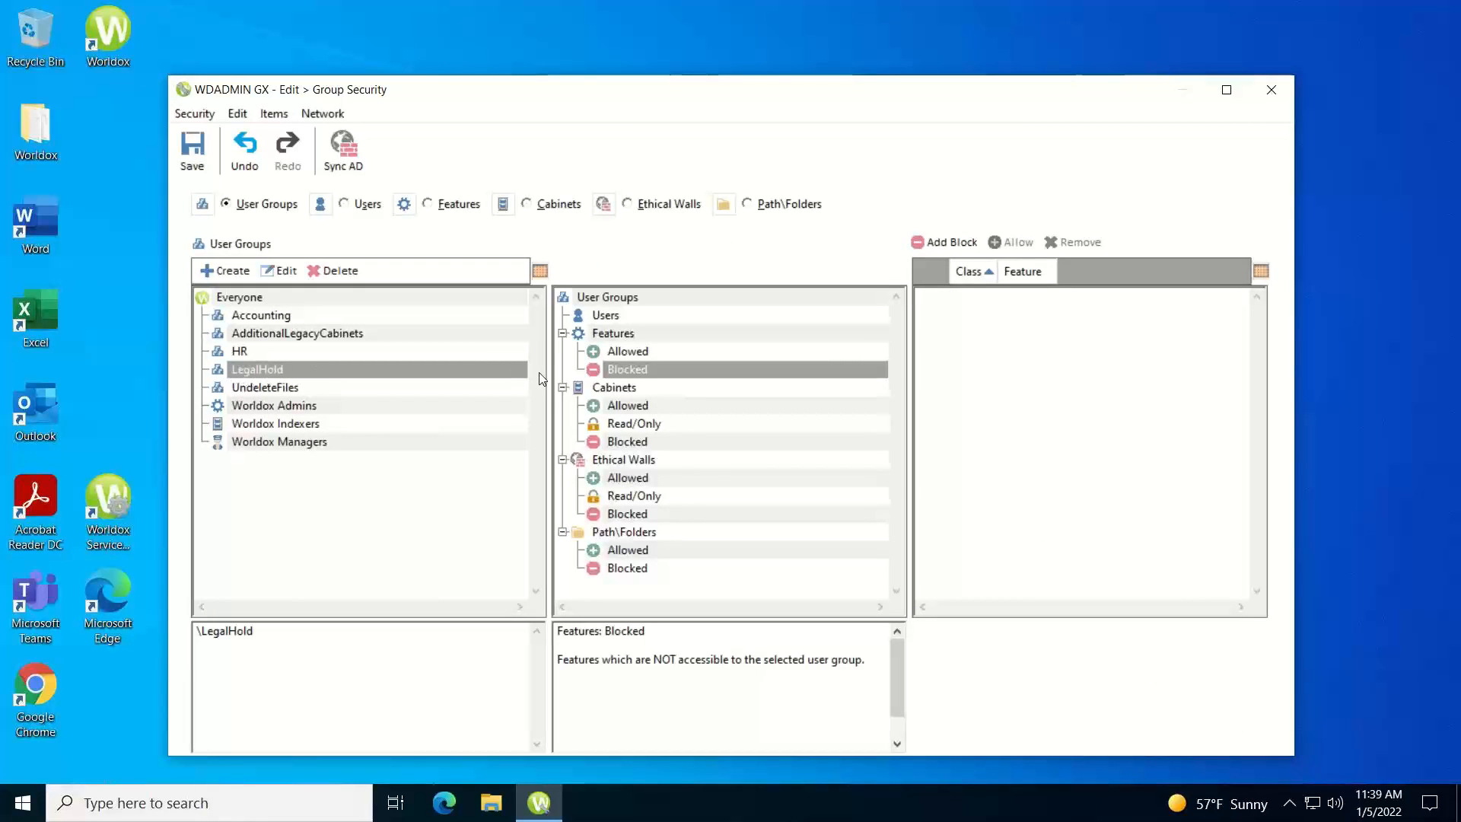
Allow the Legal Hold Move To and Restore features for the LegalHold group and check its allowed features.
{"action": "left_click", "coordinate": [614, 334]}
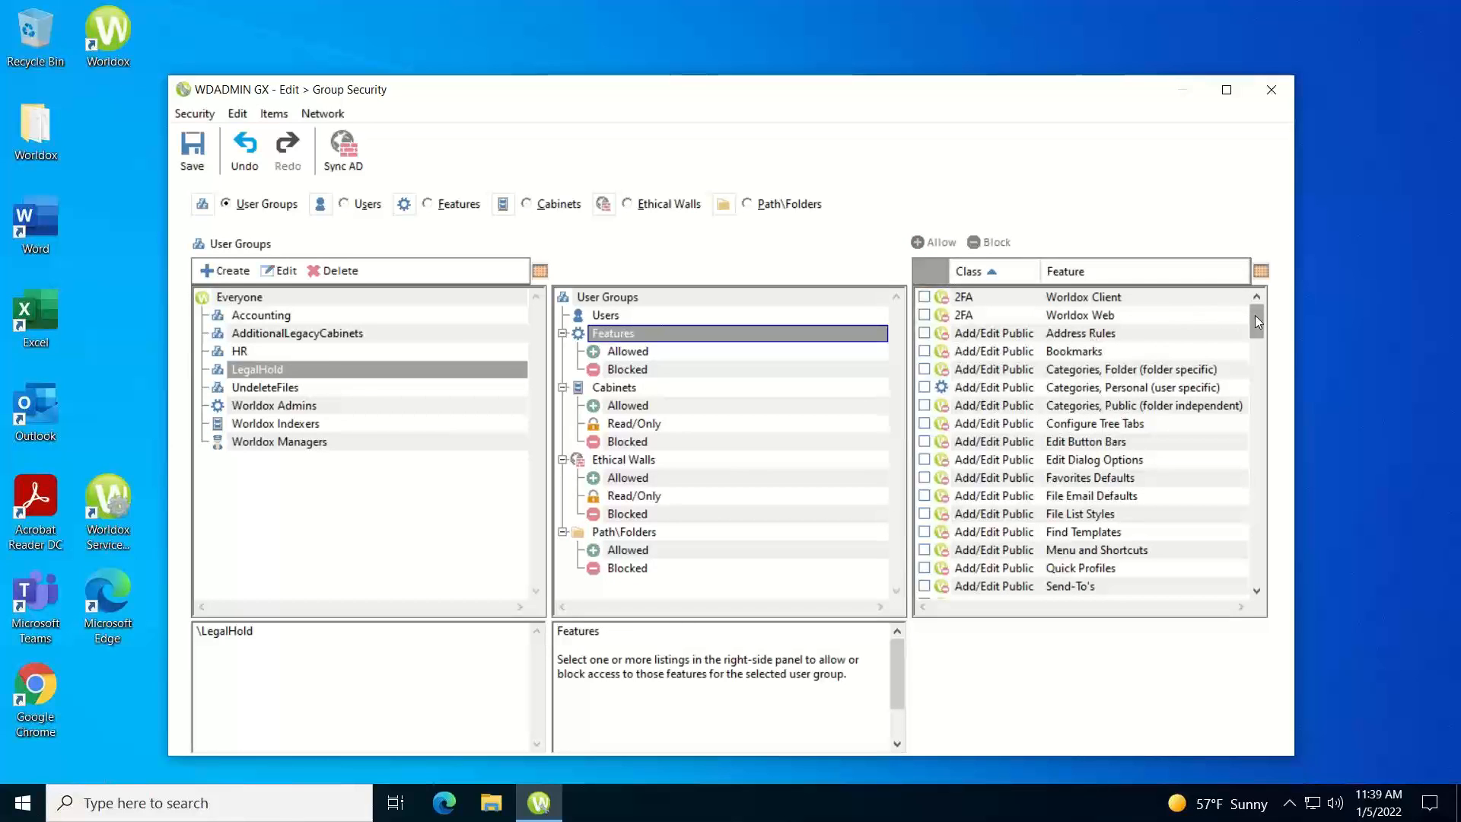
{"action": "left_click_drag", "start_coordinate": [1255, 316], "coordinate": [1269, 467]}
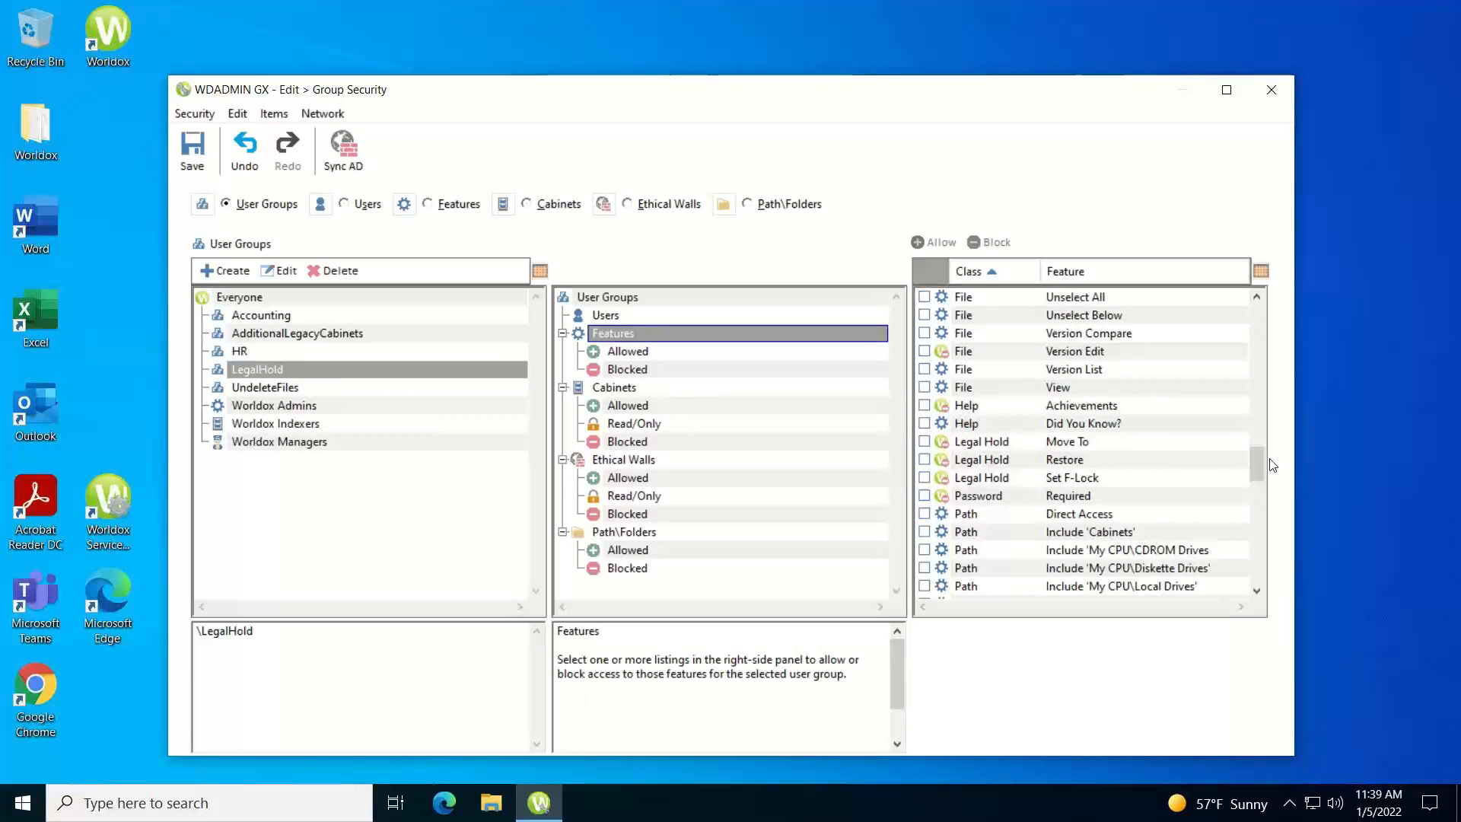
{"action": "left_click", "coordinate": [925, 442]}
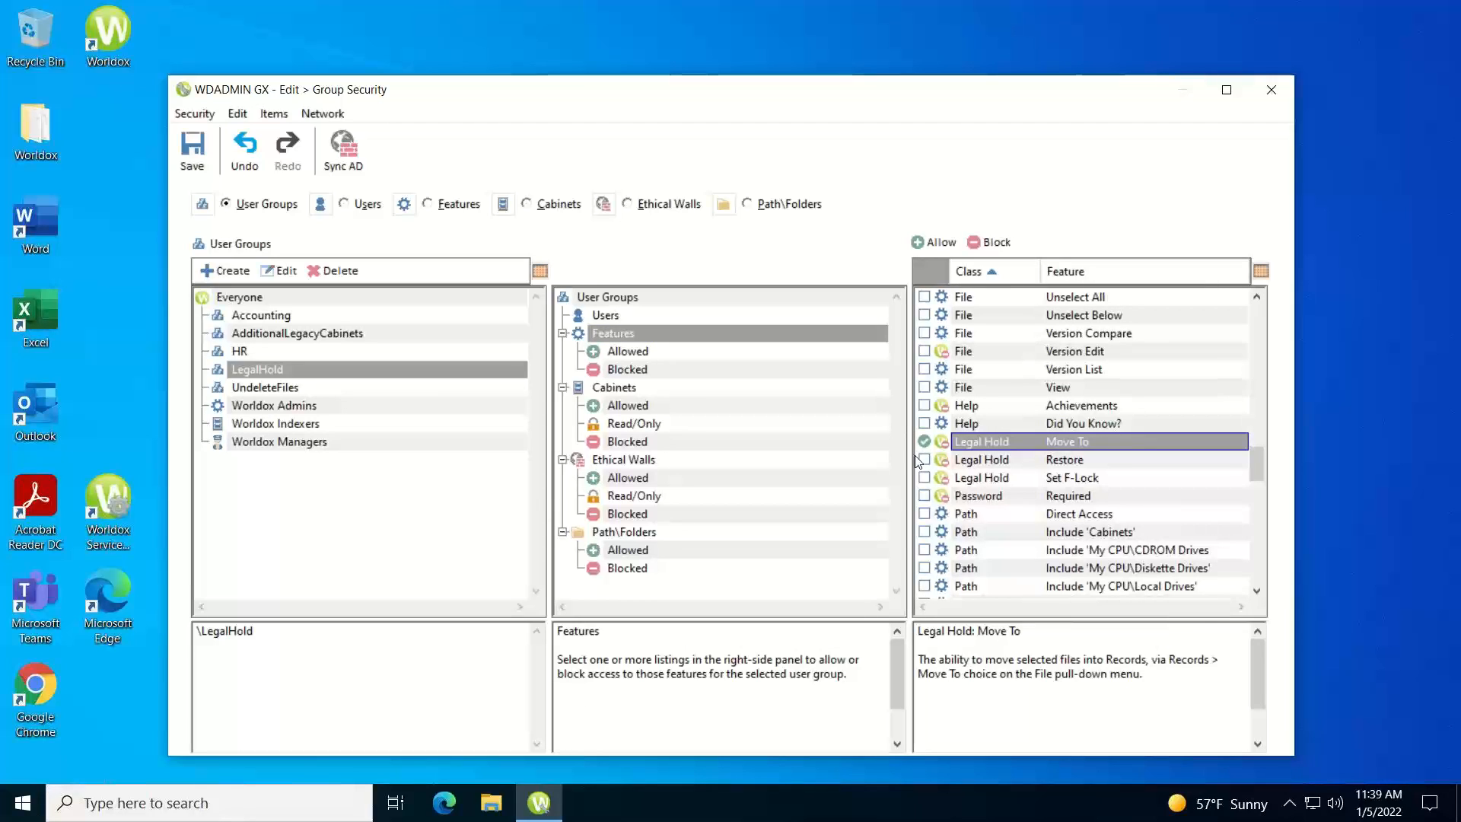
{"action": "left_click", "coordinate": [925, 460]}
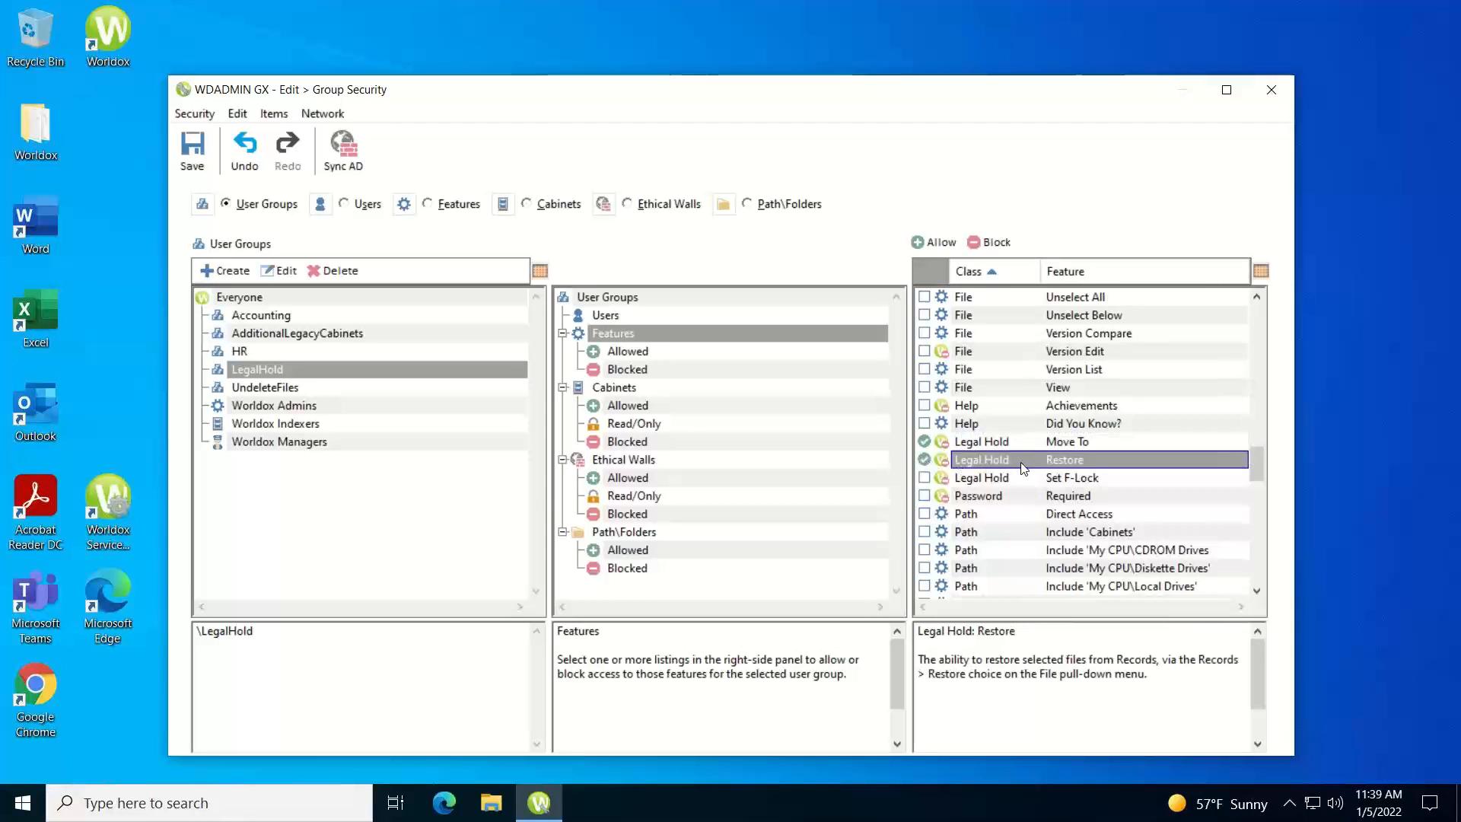
{"action": "left_click", "coordinate": [925, 243]}
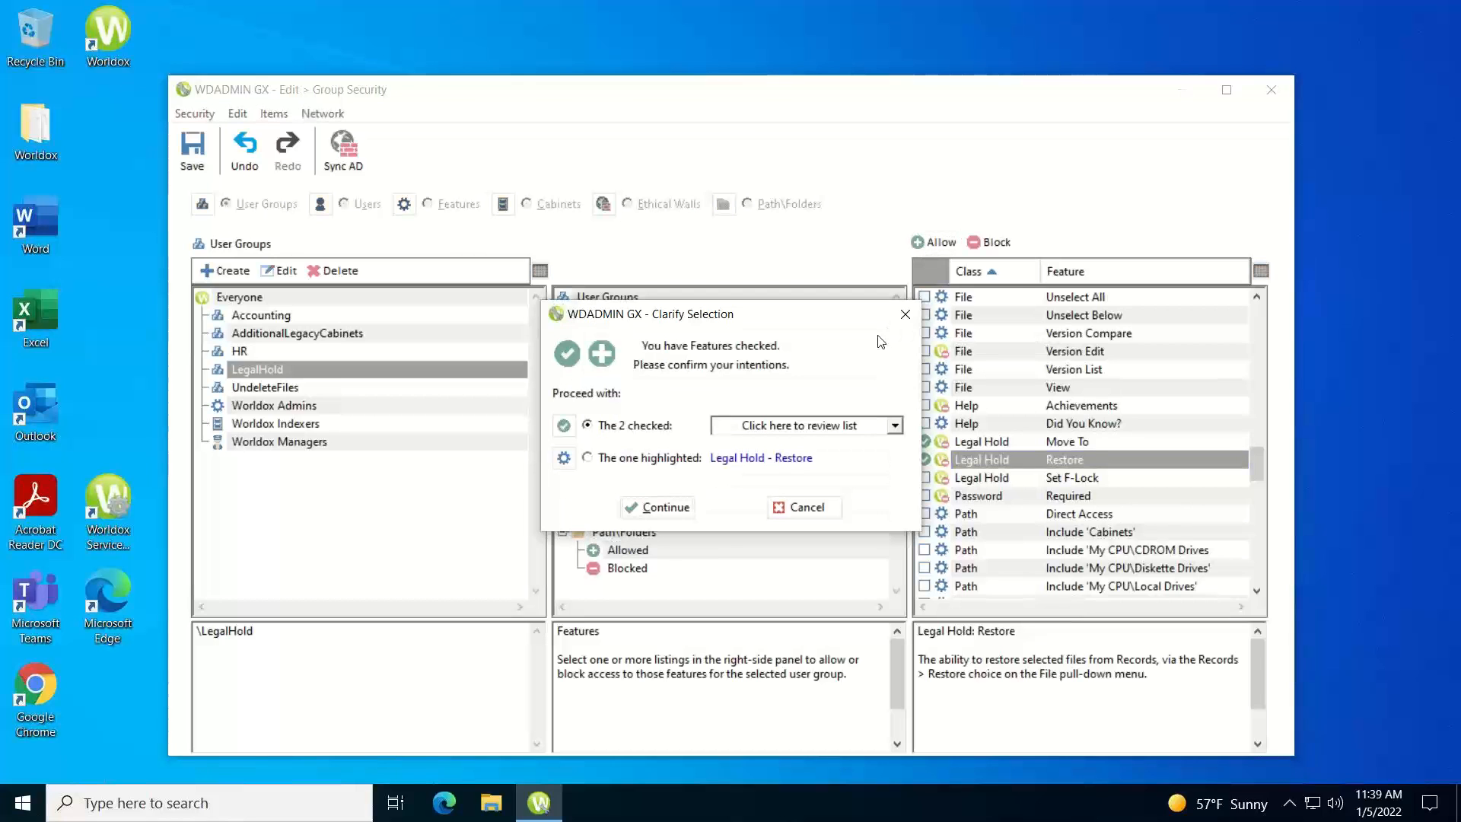
{"action": "left_click", "coordinate": [665, 507]}
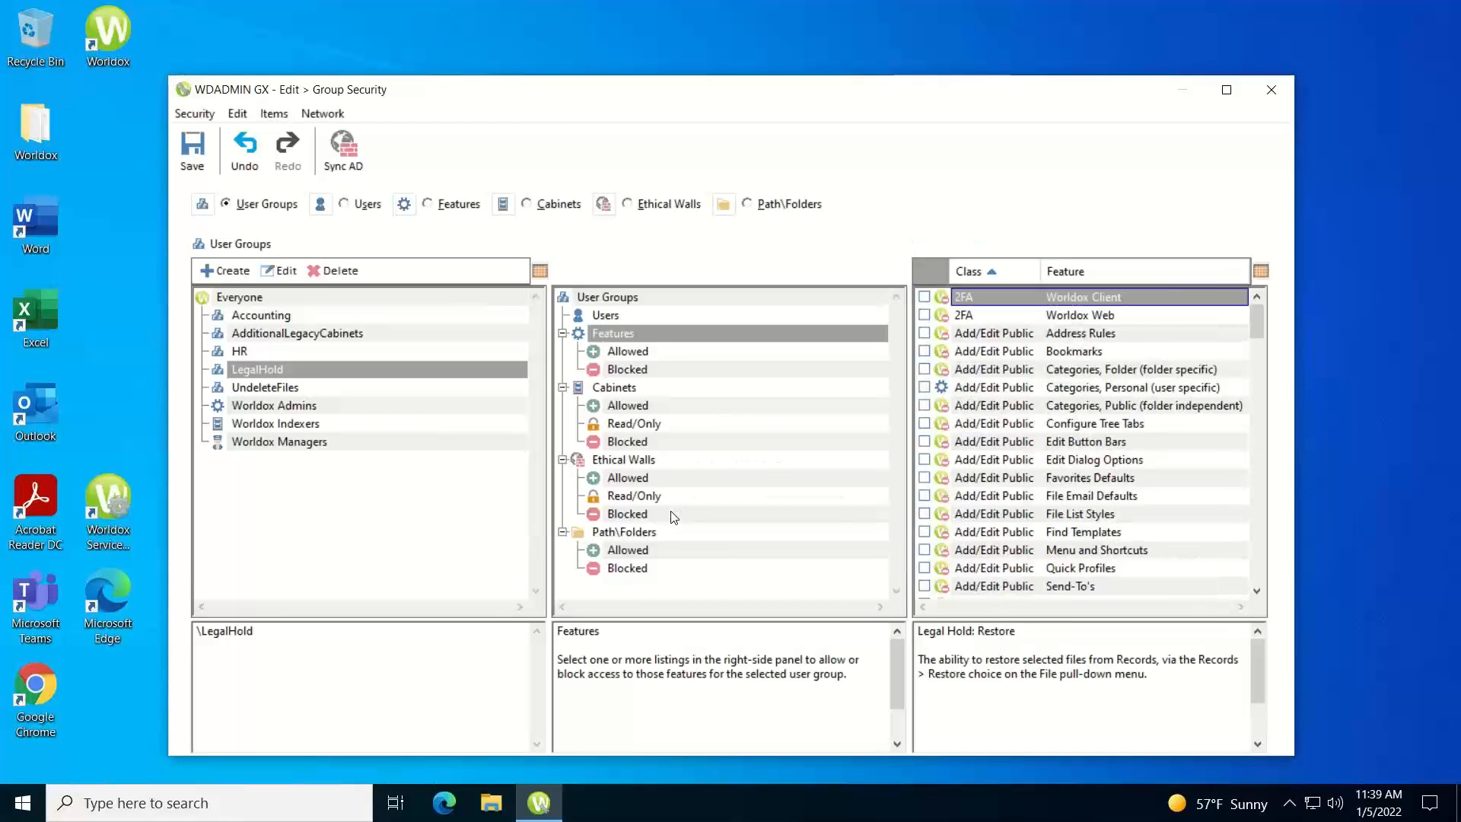
{"action": "left_click", "coordinate": [628, 351]}
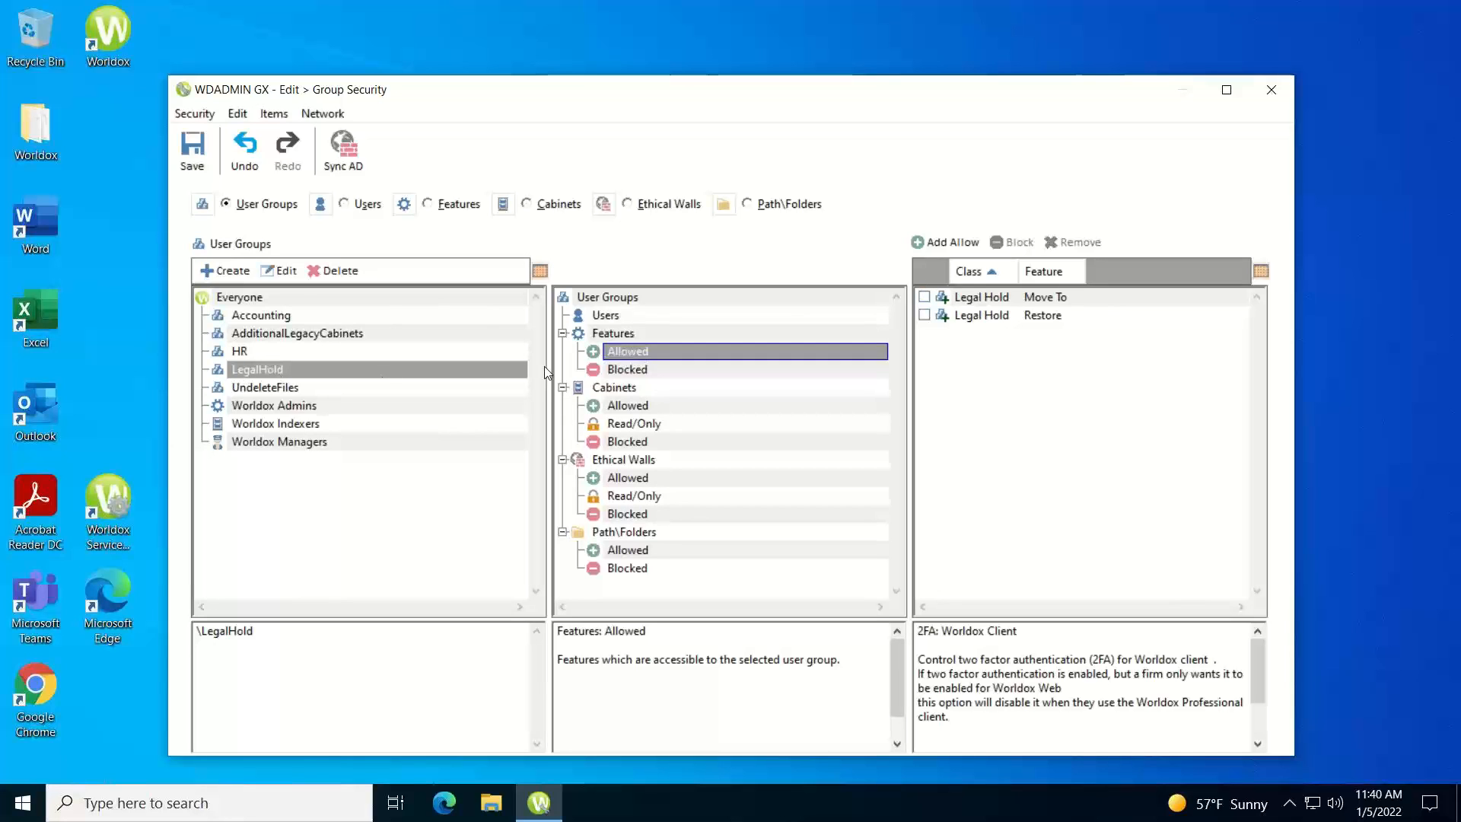
Add the two users listed directly above the Worldox Indexer account as members of the LegalHold group.
{"action": "left_click", "coordinate": [604, 316]}
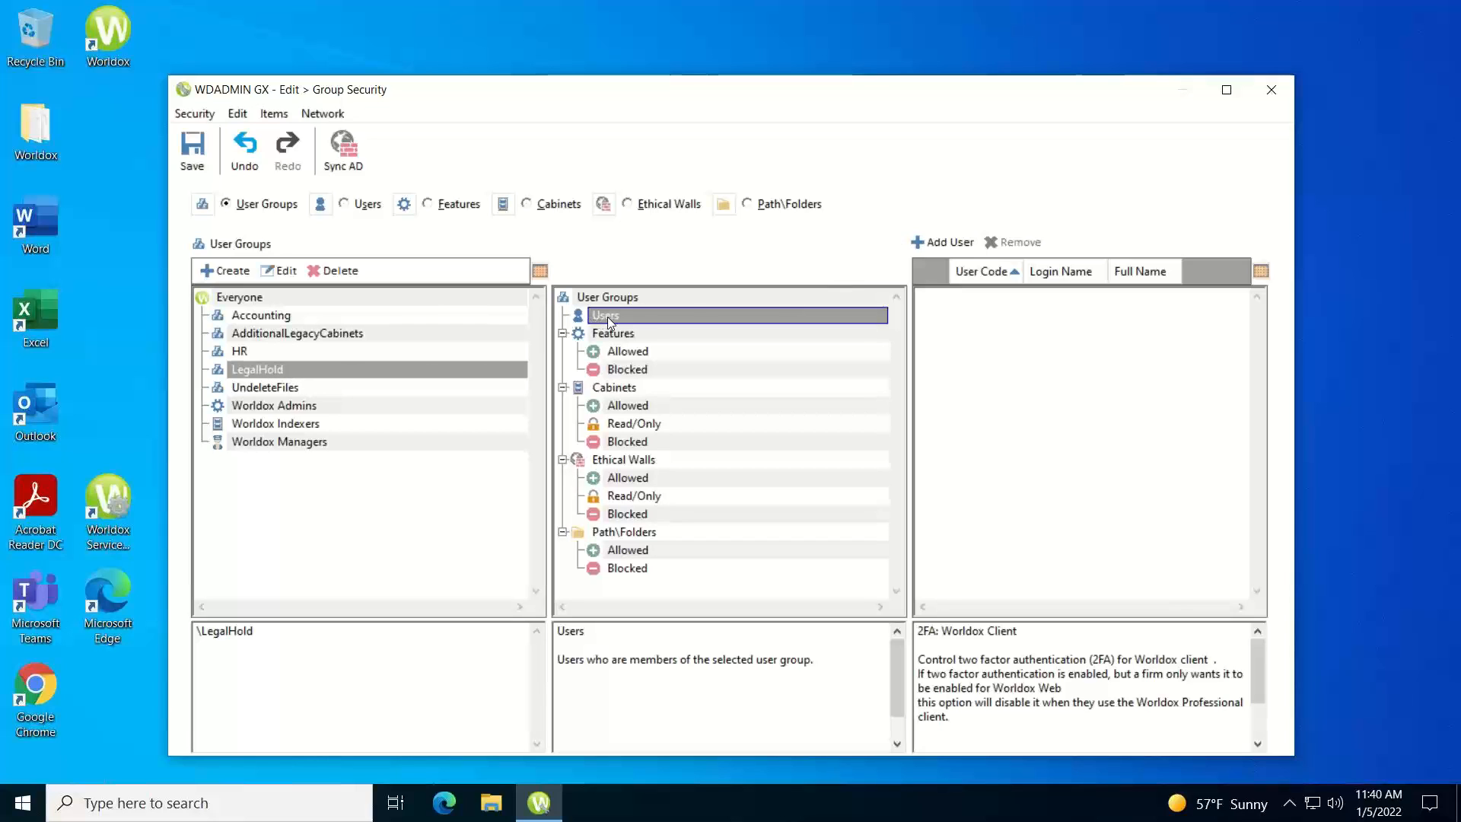
{"action": "left_click", "coordinate": [947, 244]}
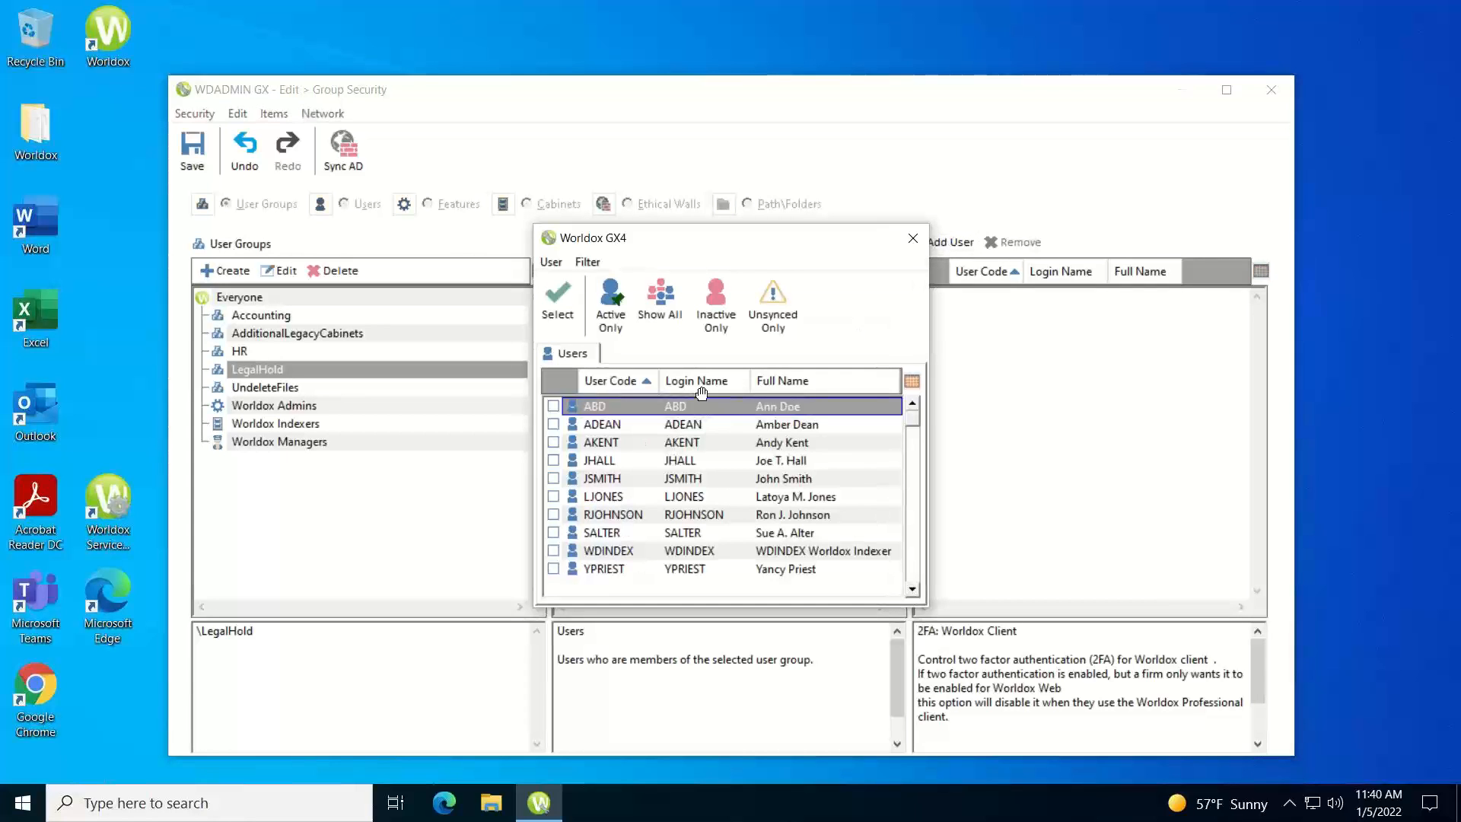
{"action": "left_click", "coordinate": [554, 515]}
{"action": "left_click", "coordinate": [553, 533]}
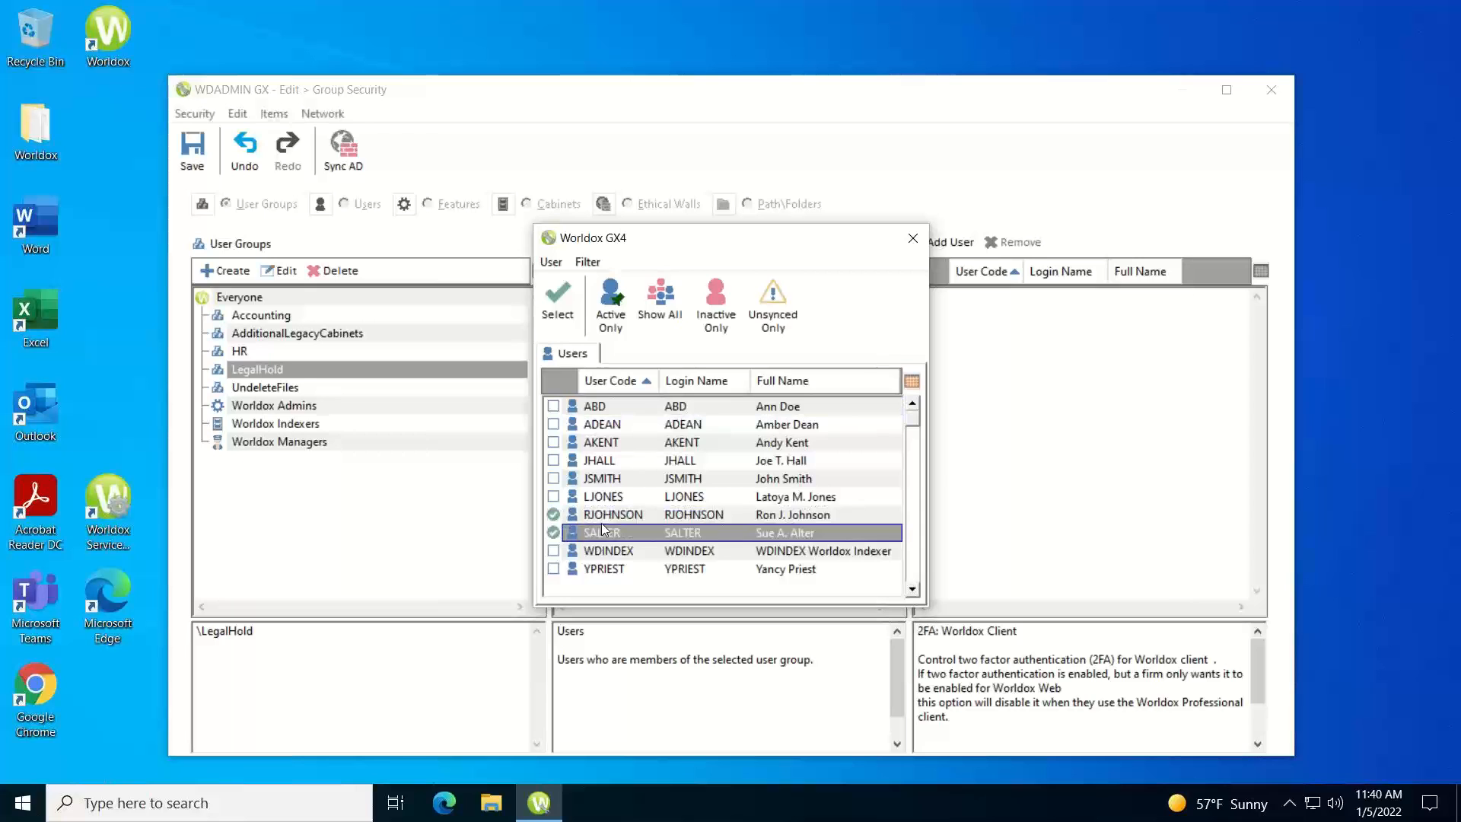
{"action": "left_click", "coordinate": [555, 305]}
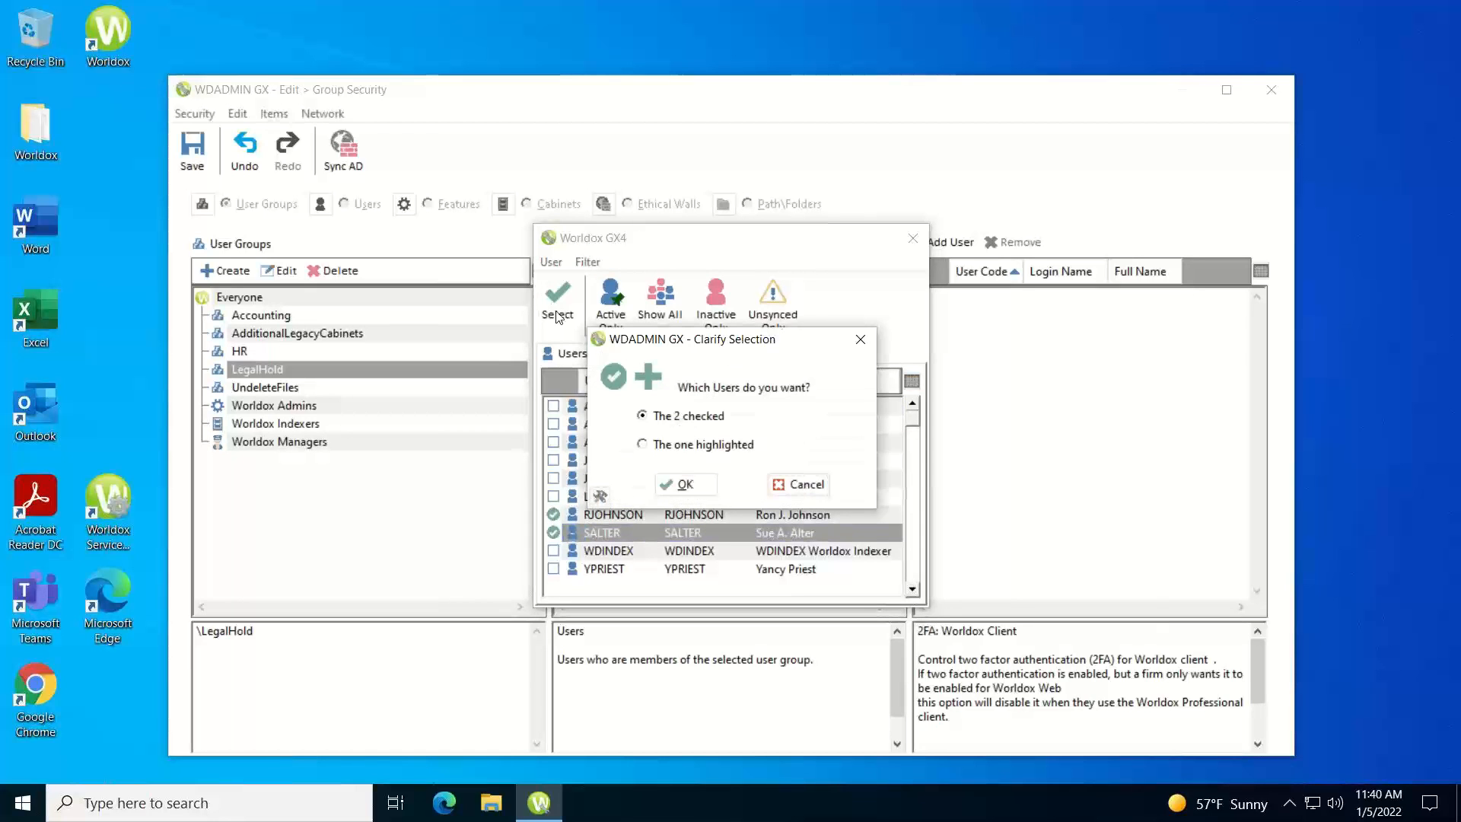
{"action": "left_click", "coordinate": [690, 493]}
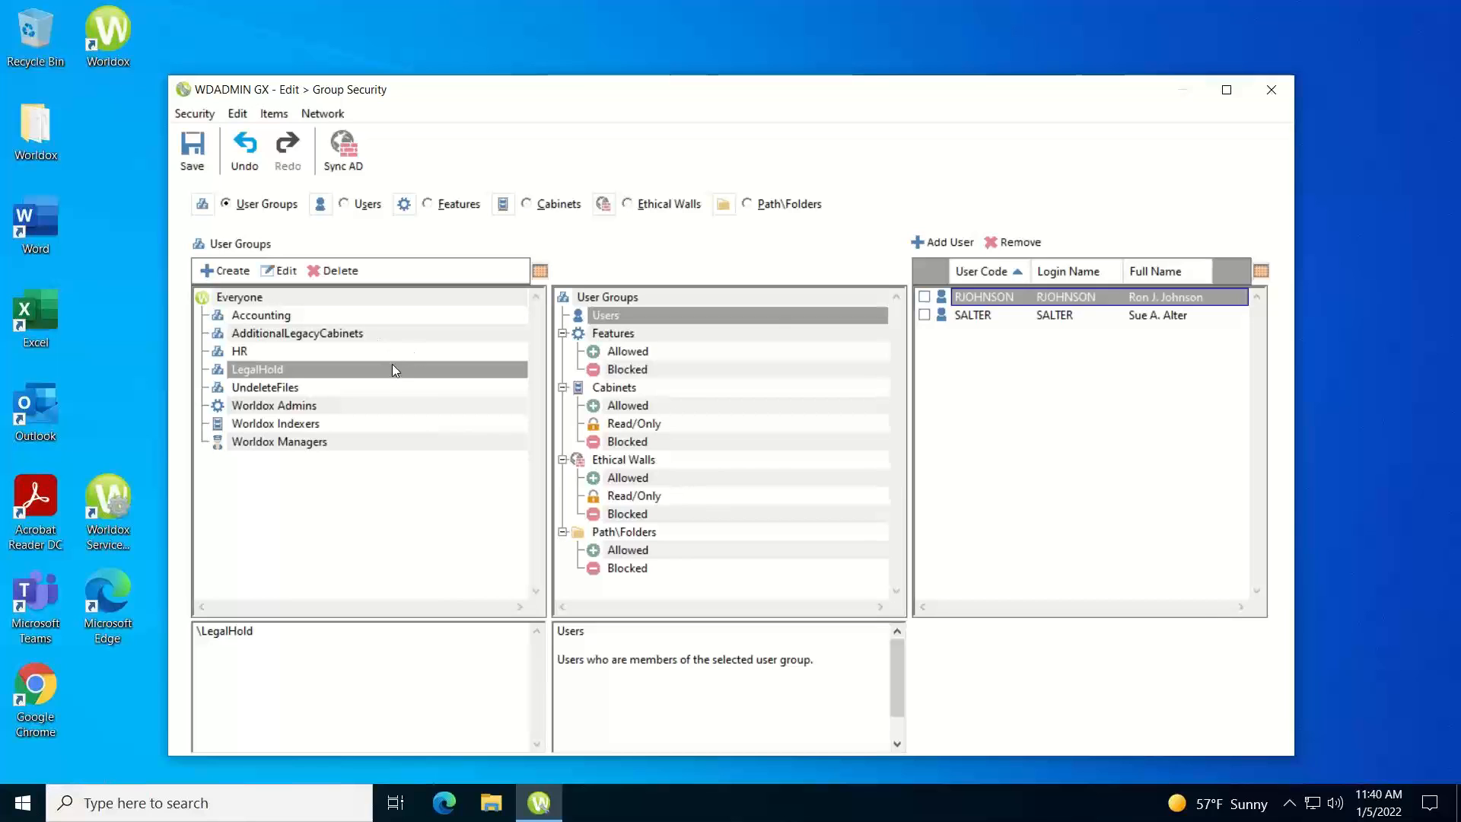
Recheck the LegalHold group's allowed features, save the group security changes and close the administration program.
{"action": "left_click", "coordinate": [638, 355]}
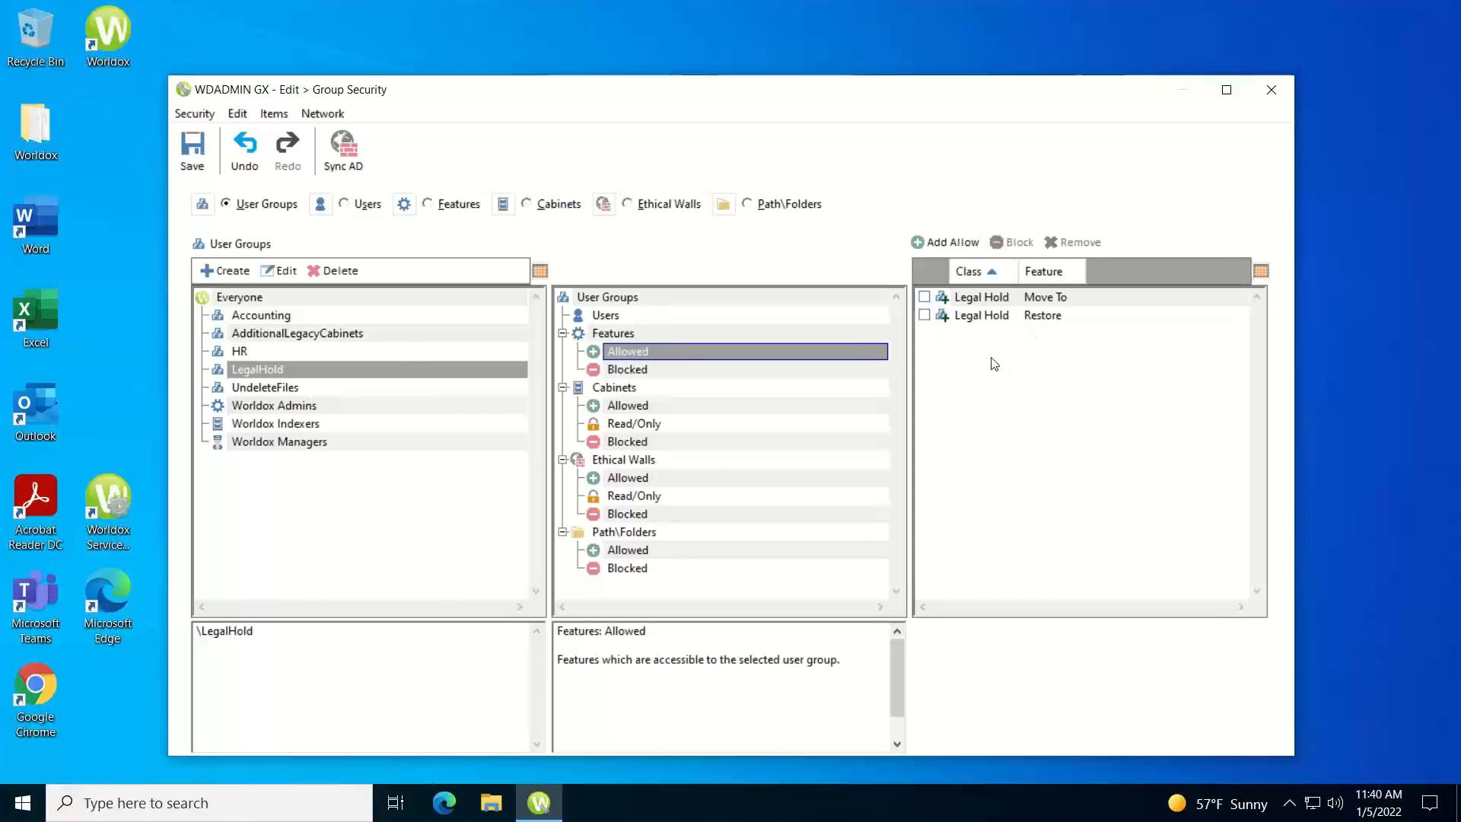
{"action": "left_click", "coordinate": [193, 148]}
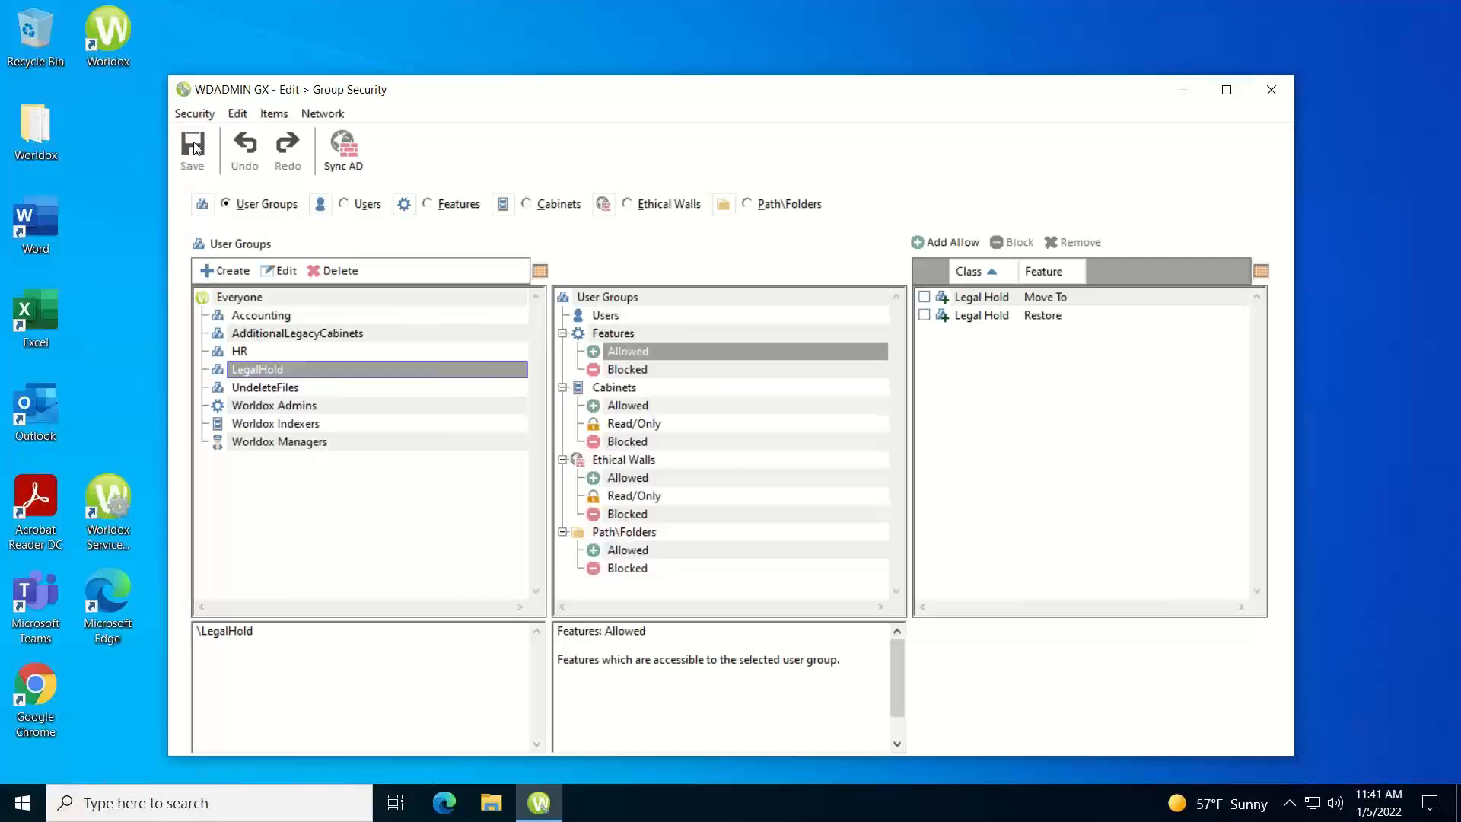
{"action": "key", "text": "Escape"}
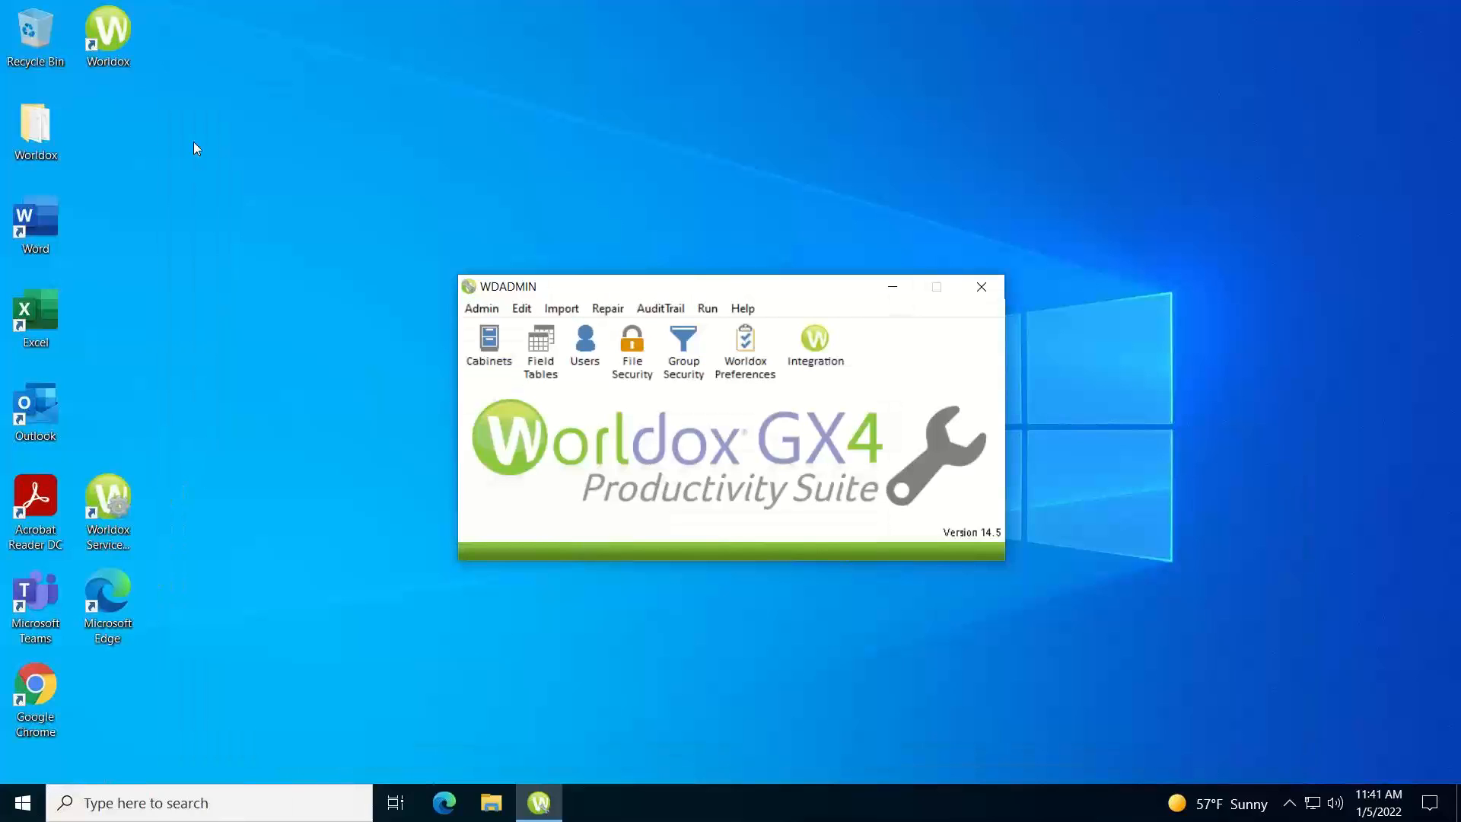
{"action": "left_click", "coordinate": [981, 288]}
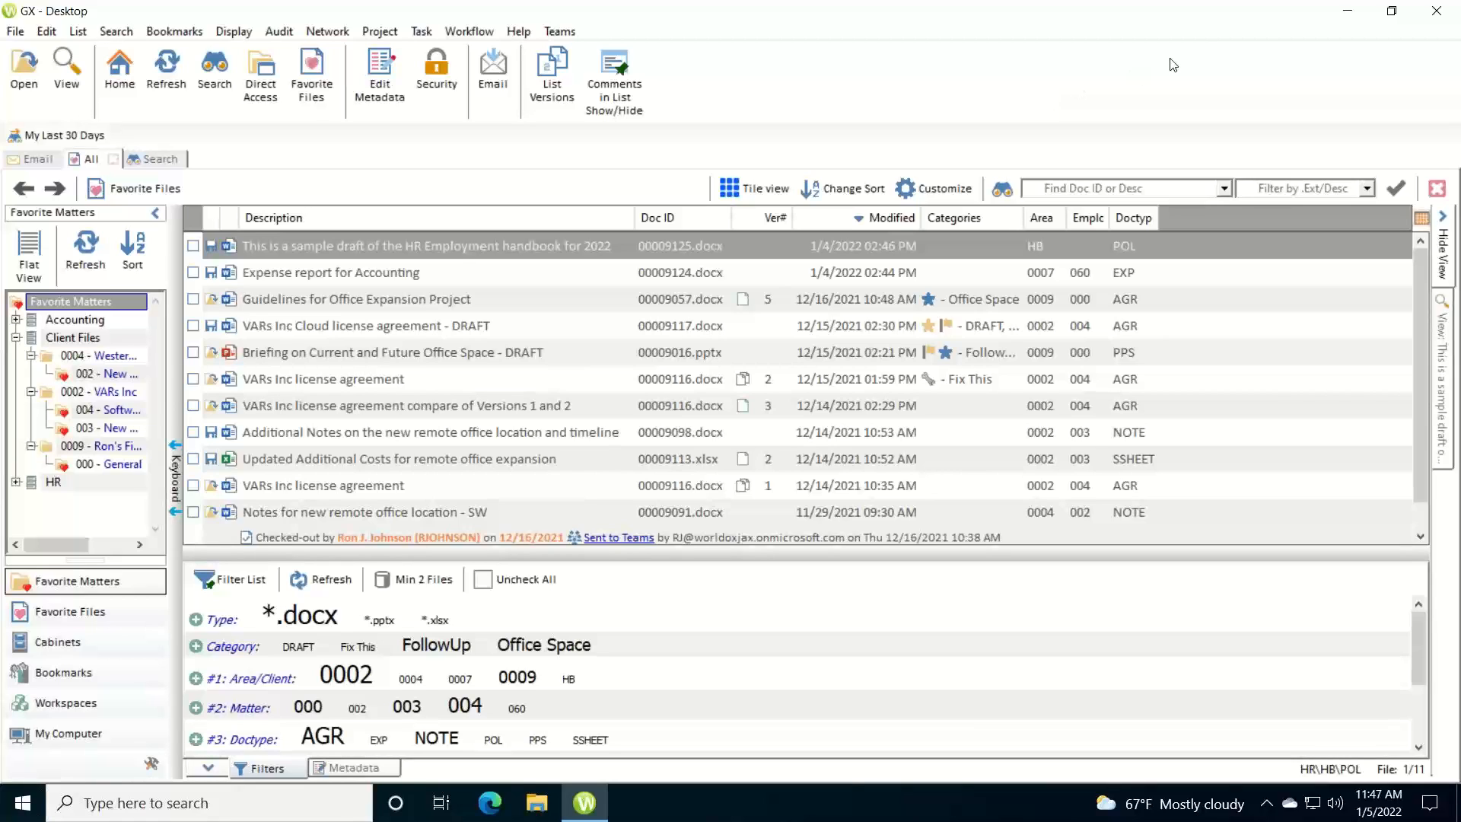
Move all files in the Client Files favorite matter 003 - New HQ Building under VARs Inc to legal hold.
{"action": "left_click", "coordinate": [109, 428]}
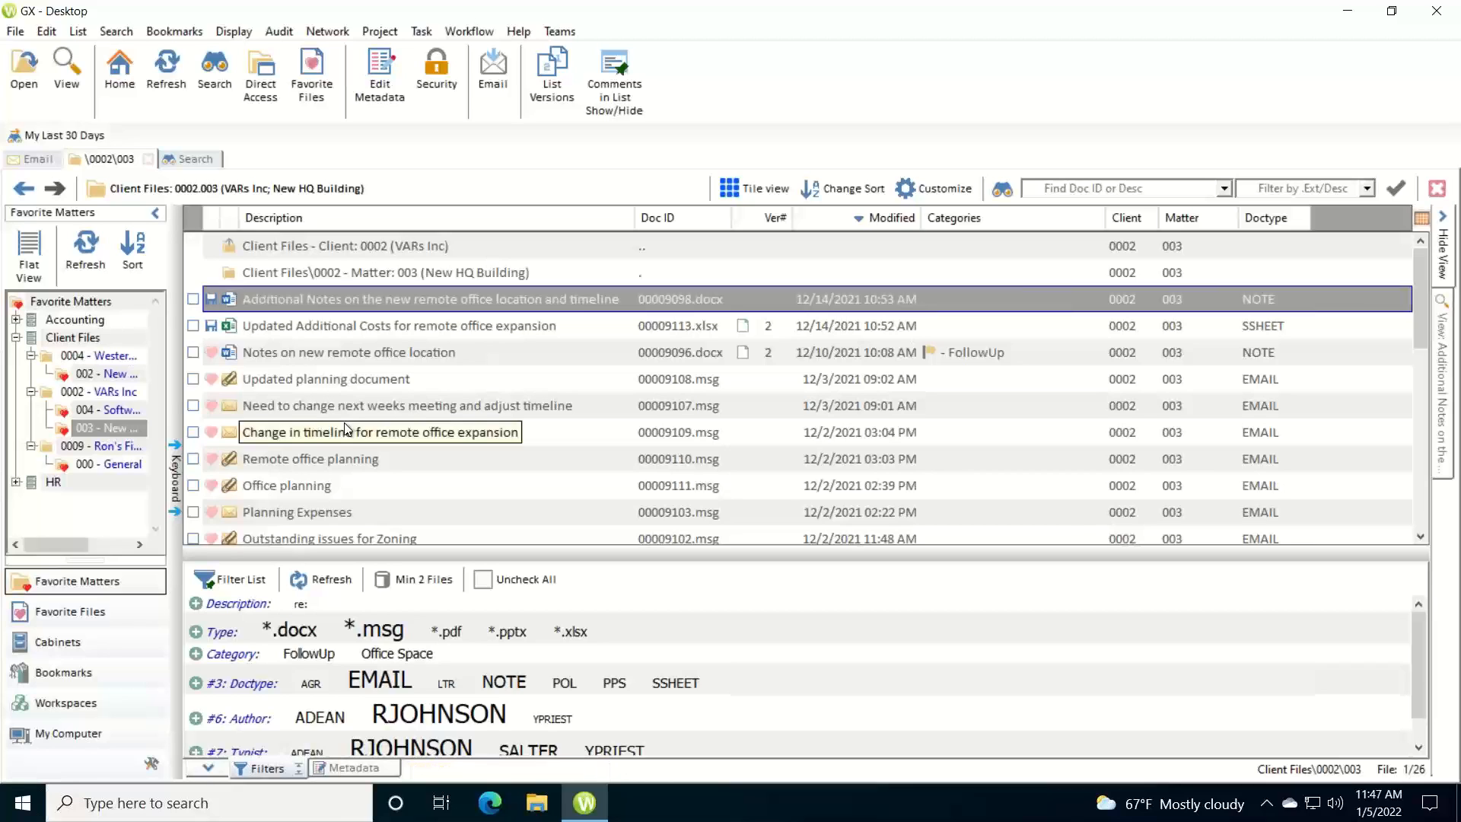
{"action": "key", "text": "ctrl+a"}
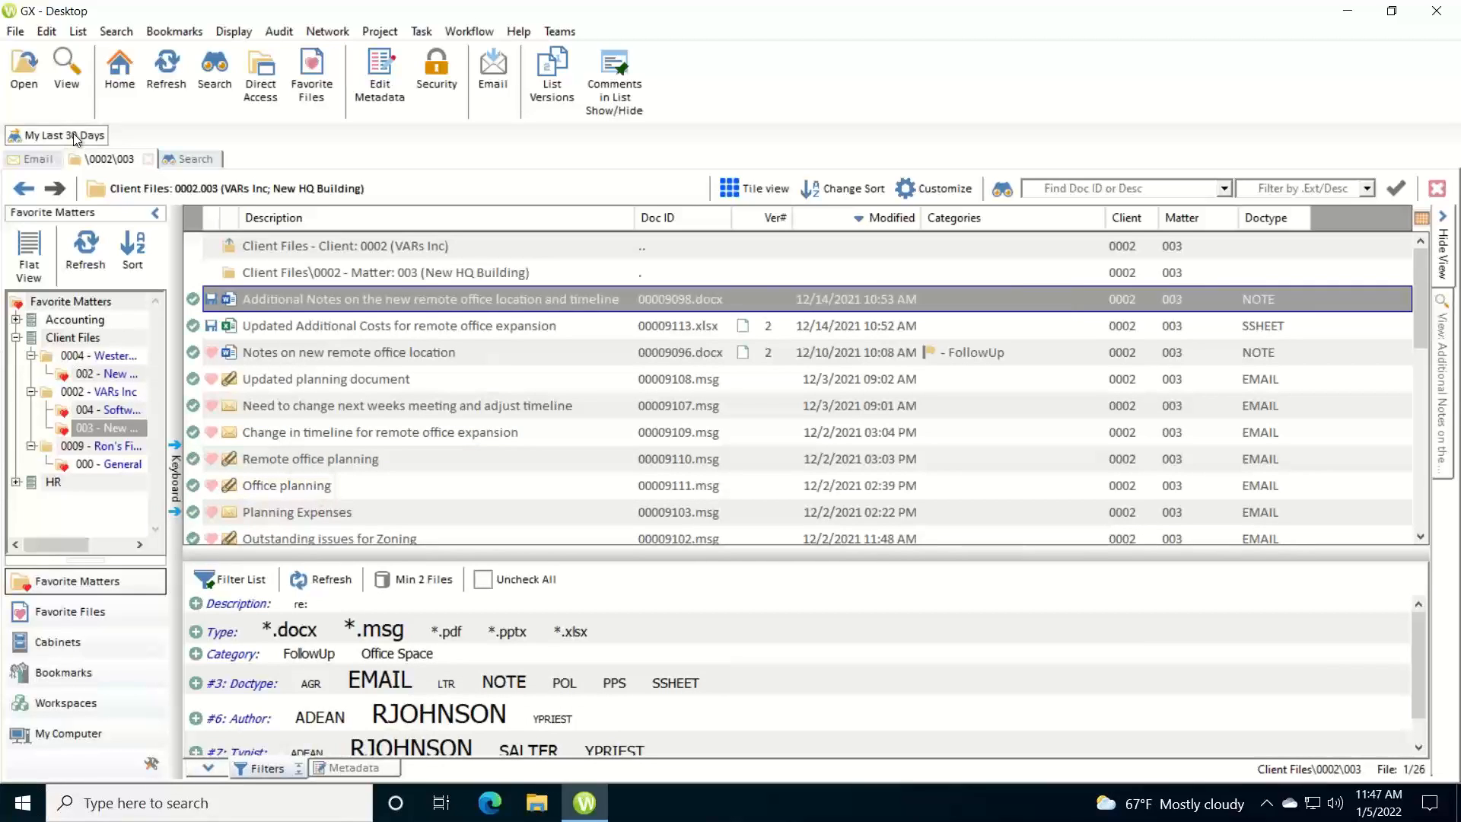
{"action": "left_click", "coordinate": [14, 33]}
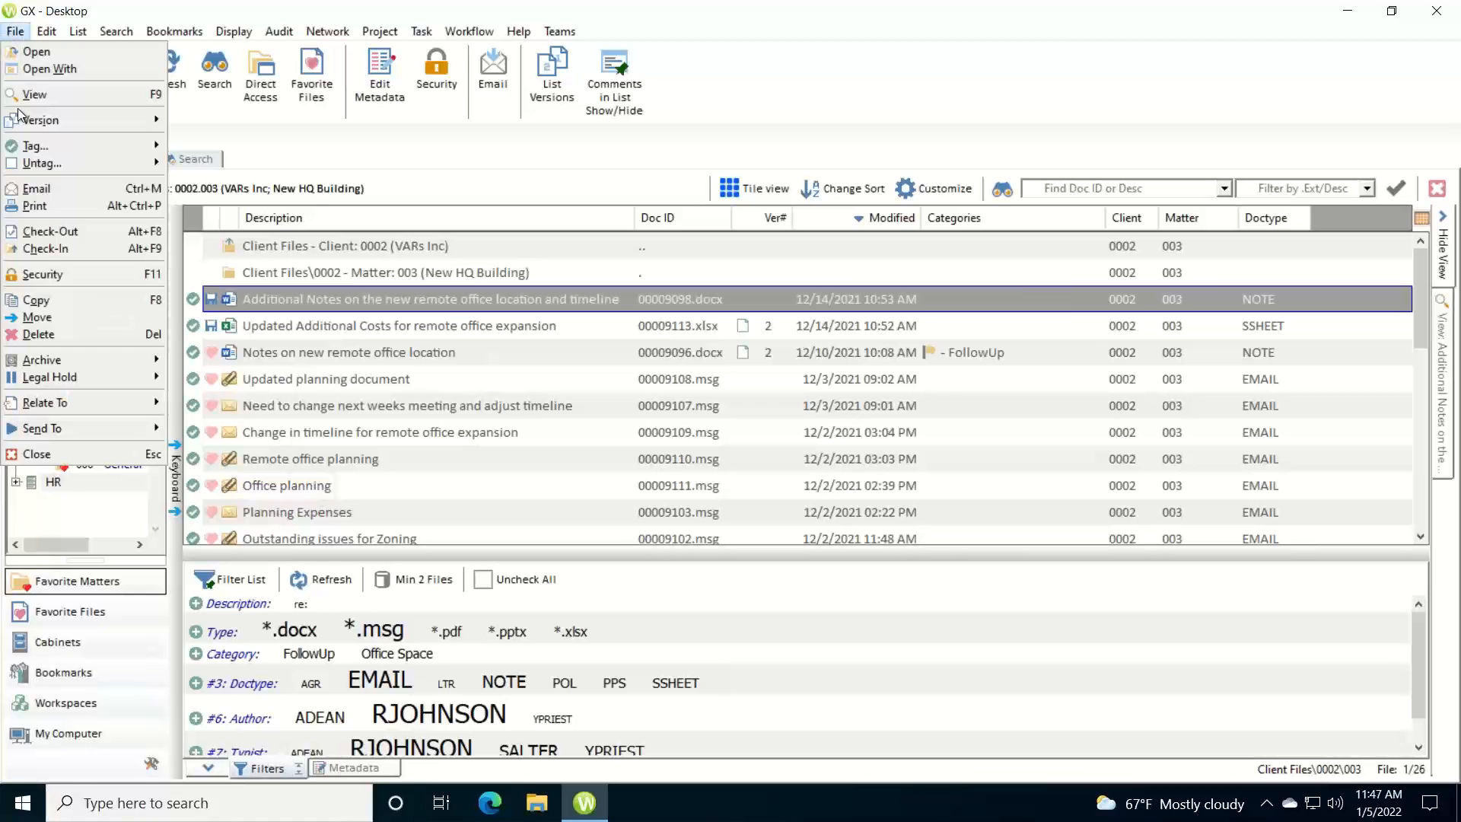
{"action": "mouse_move", "coordinate": [43, 374]}
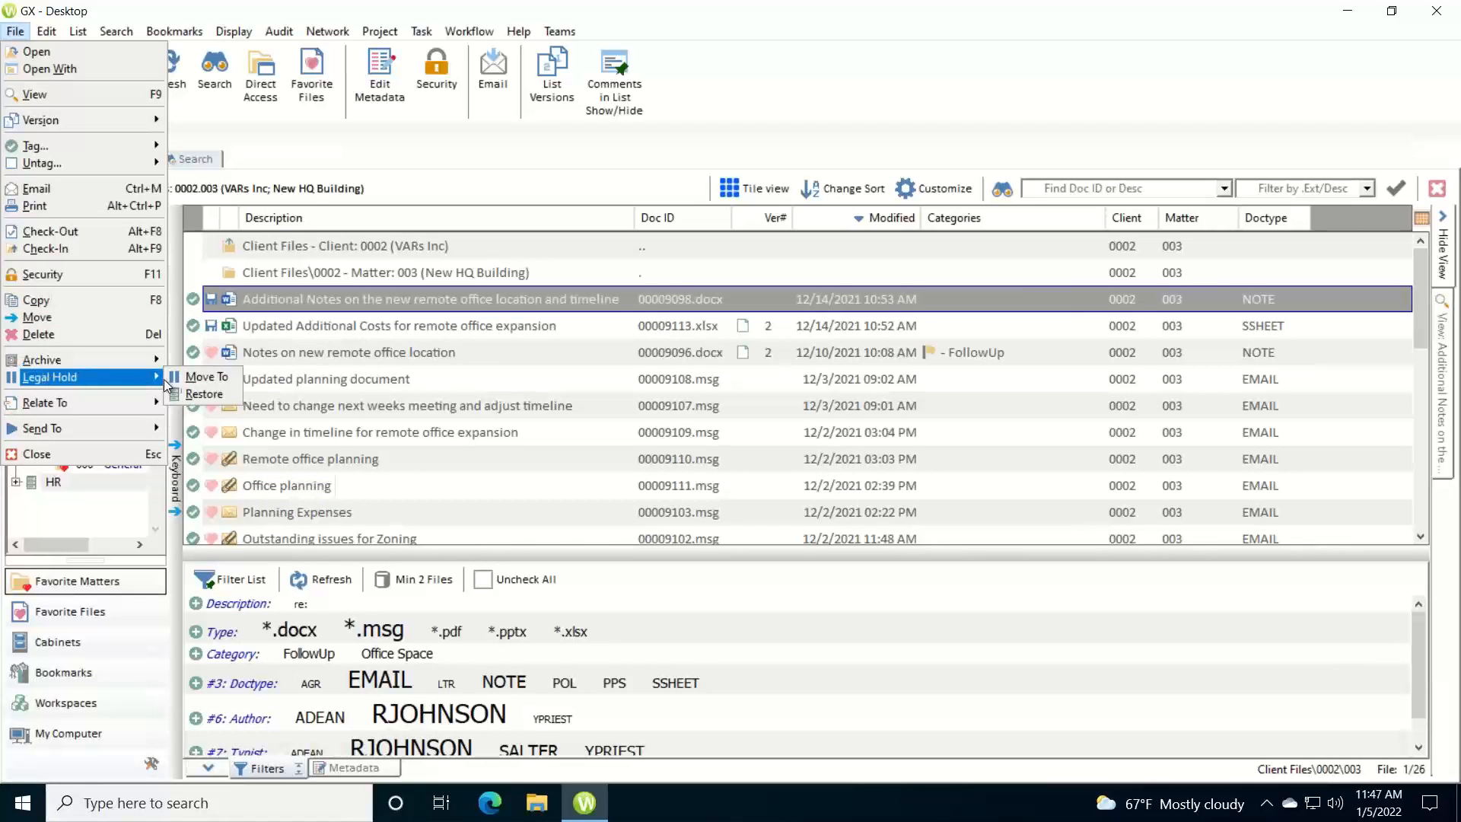
{"action": "right_click", "coordinate": [326, 298]}
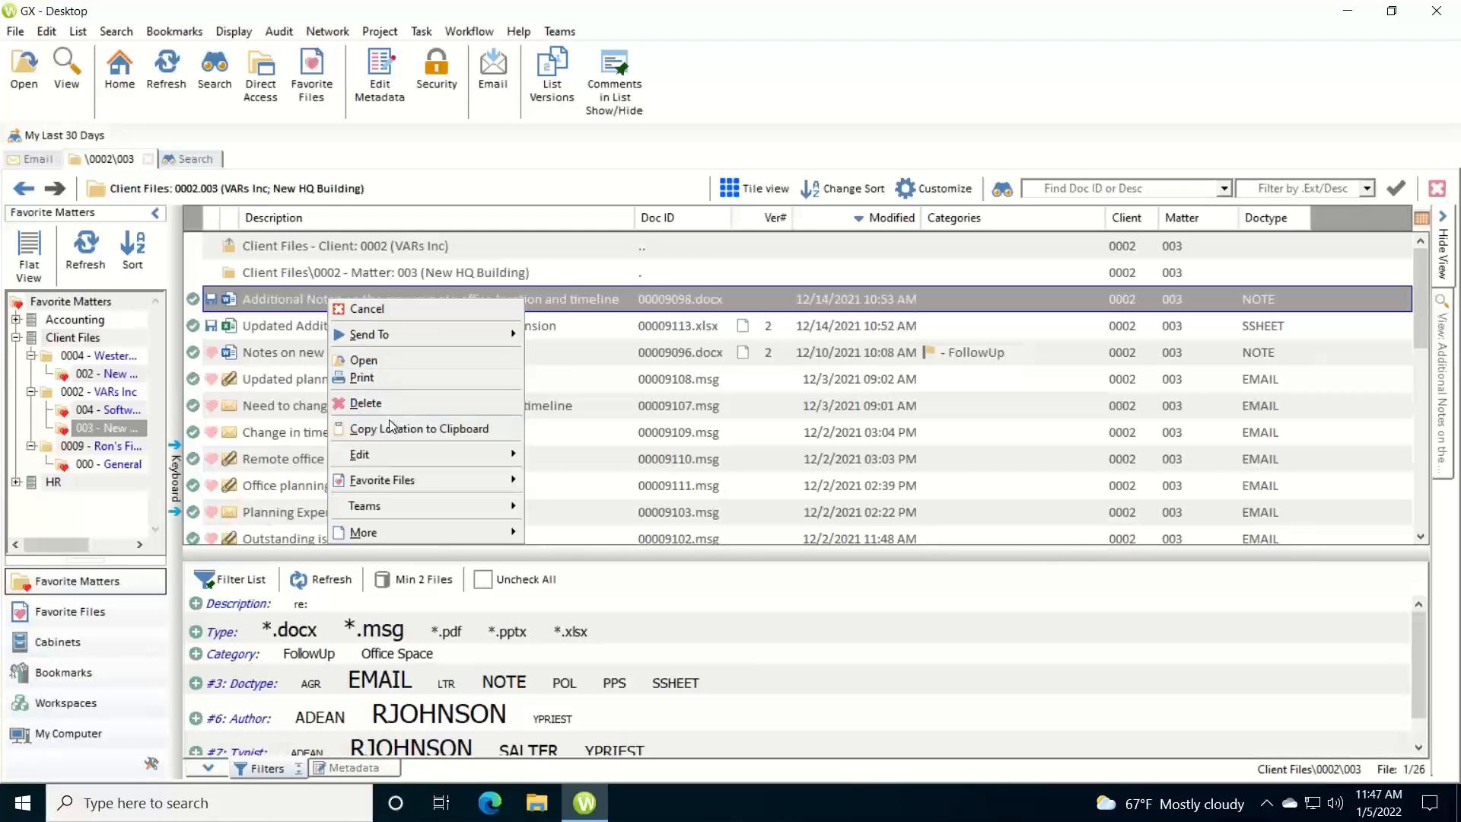
{"action": "mouse_move", "coordinate": [392, 532]}
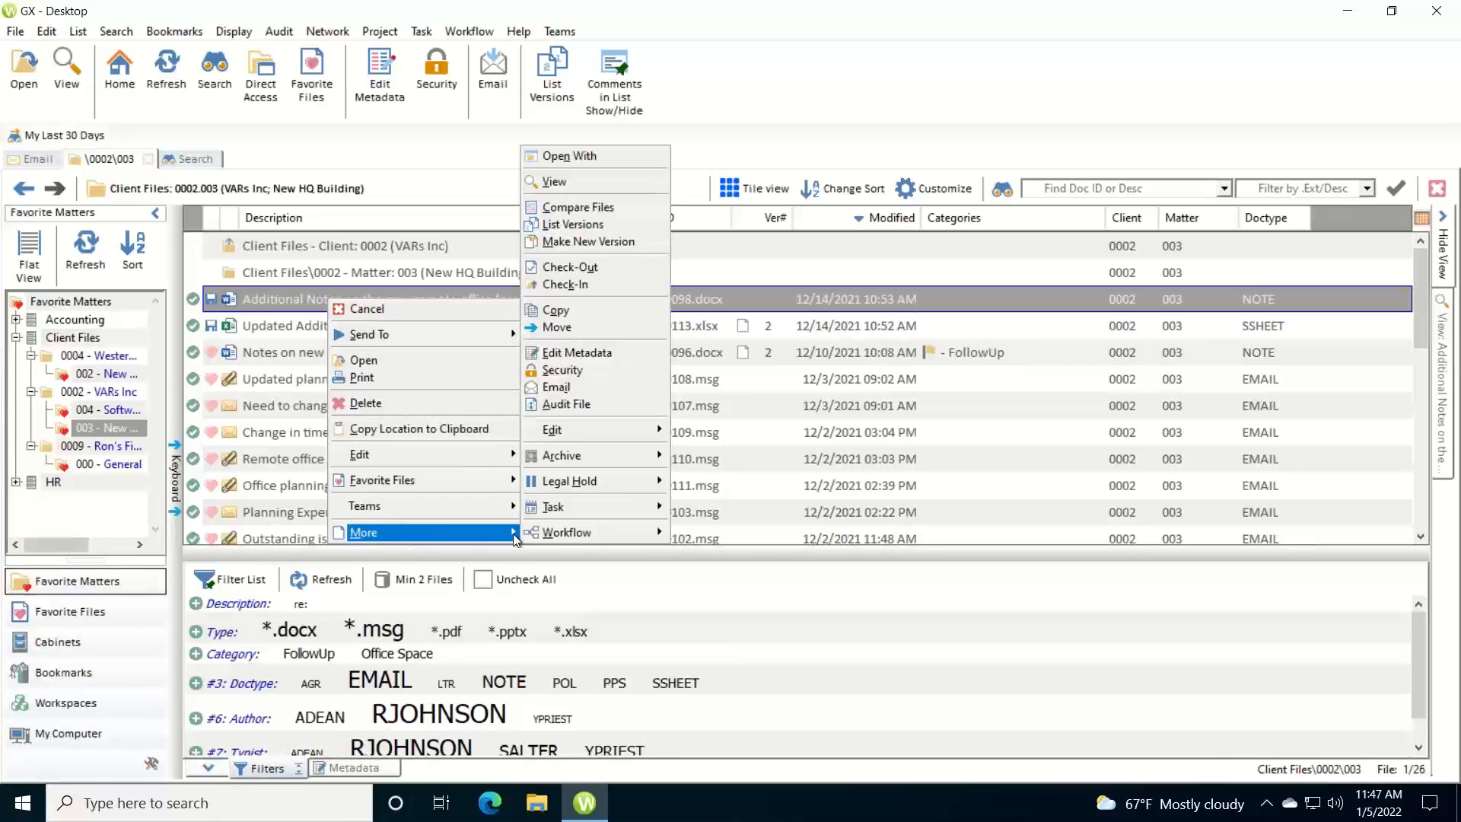
{"action": "mouse_move", "coordinate": [555, 478]}
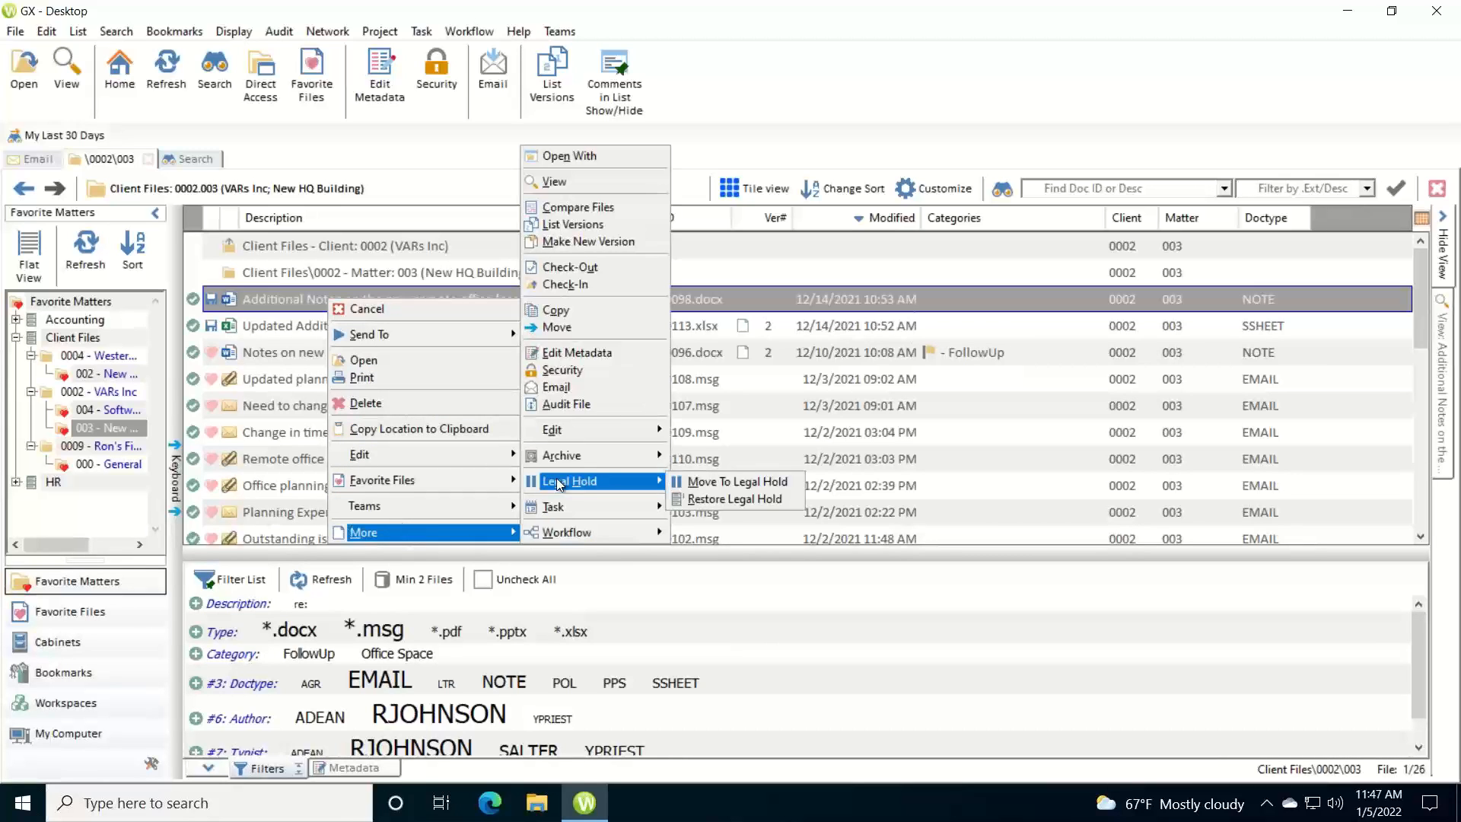
{"action": "left_click", "coordinate": [702, 482]}
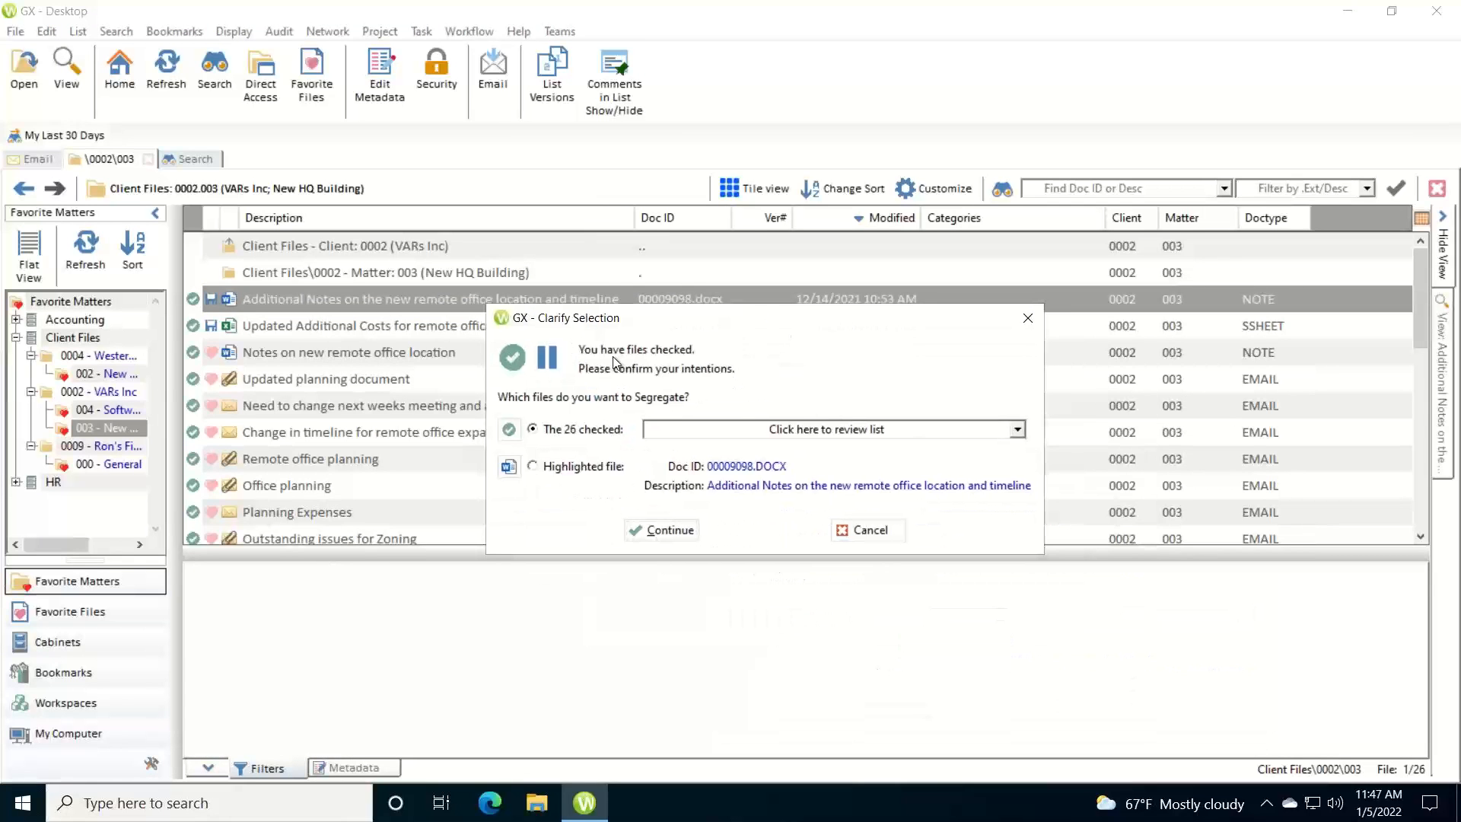
{"action": "left_click", "coordinate": [677, 534]}
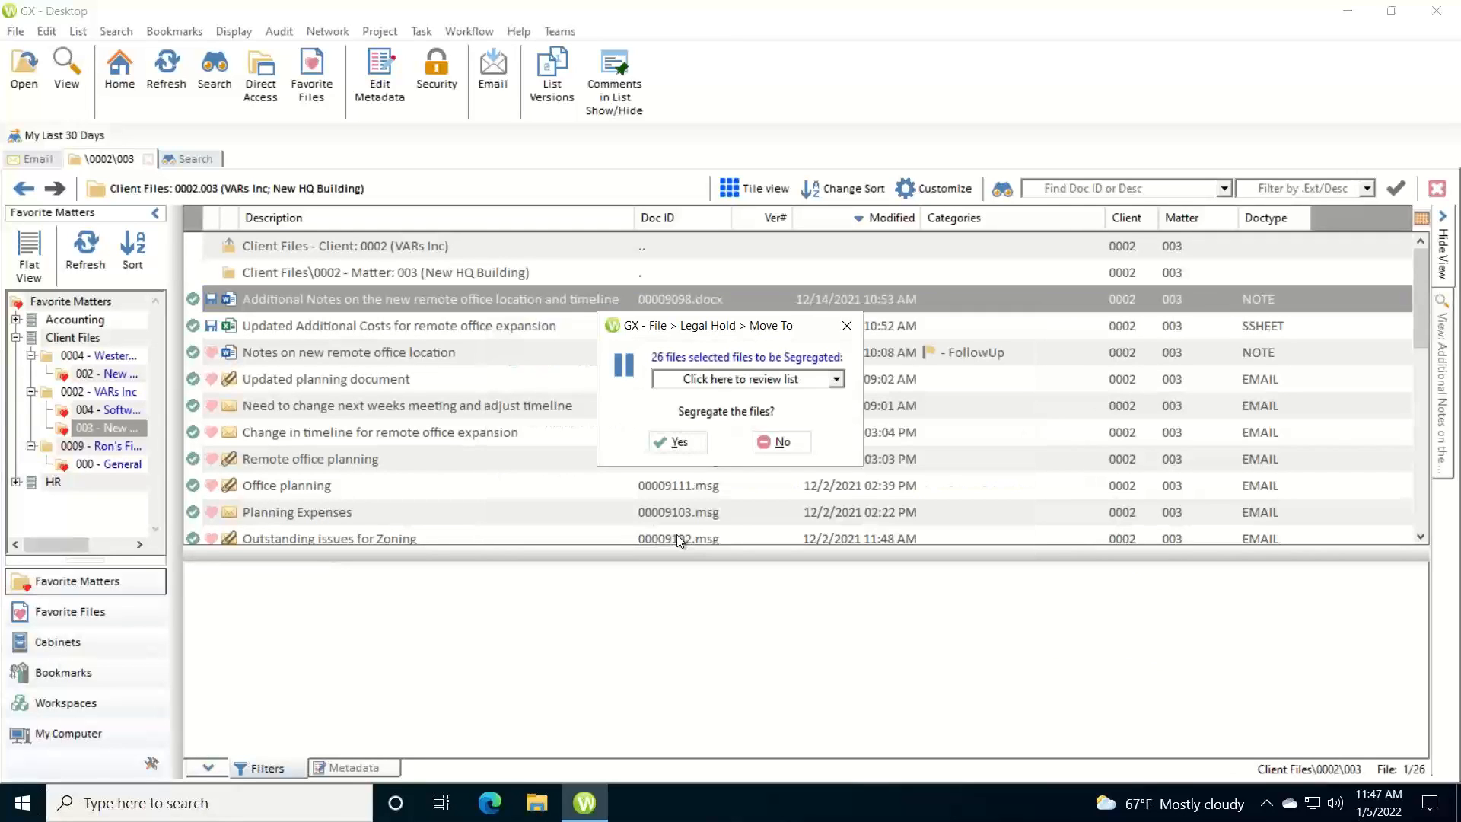
{"action": "left_click", "coordinate": [678, 441]}
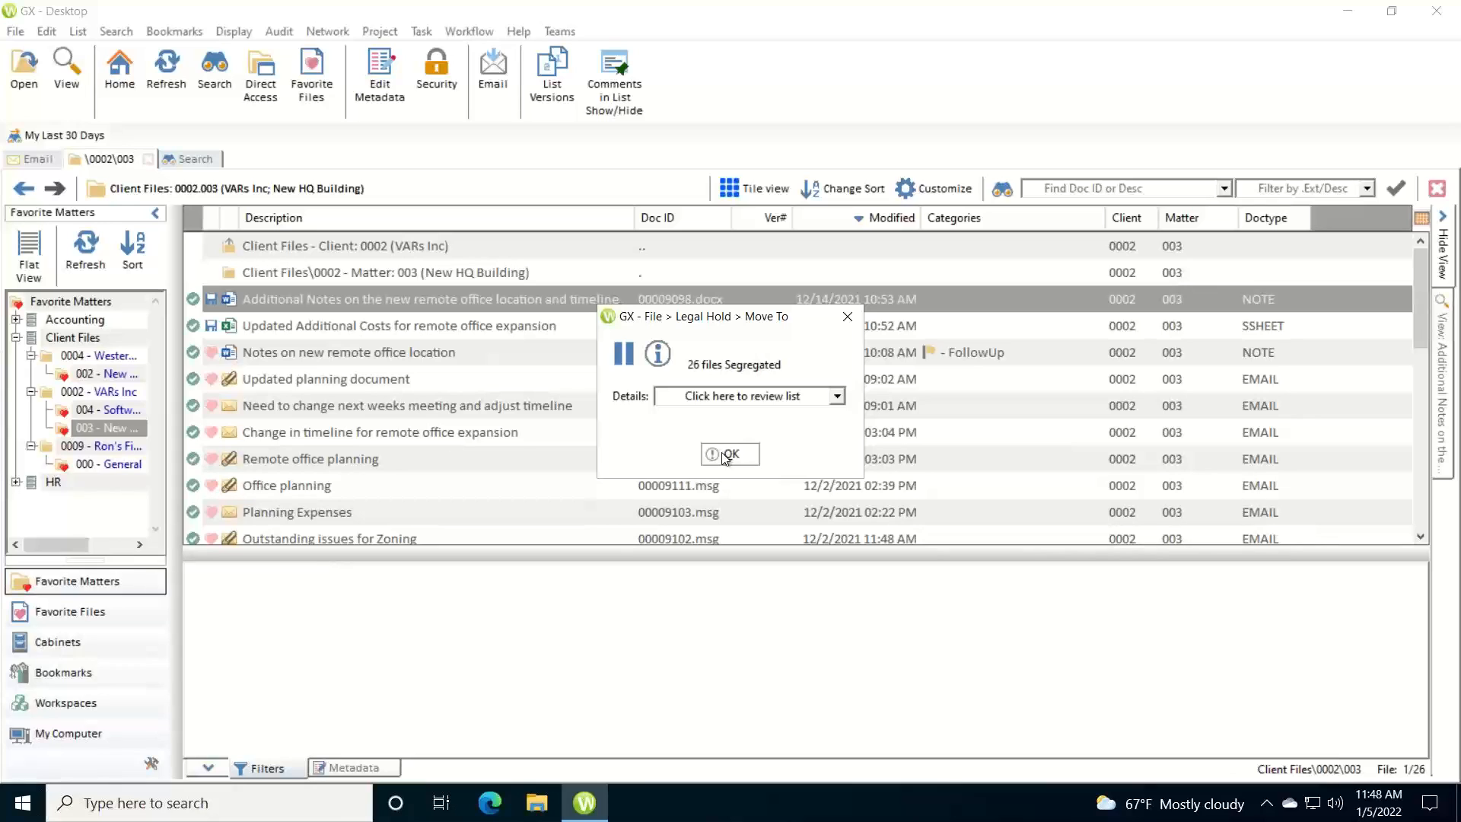
{"action": "left_click", "coordinate": [837, 396]}
{"action": "left_click", "coordinate": [727, 454]}
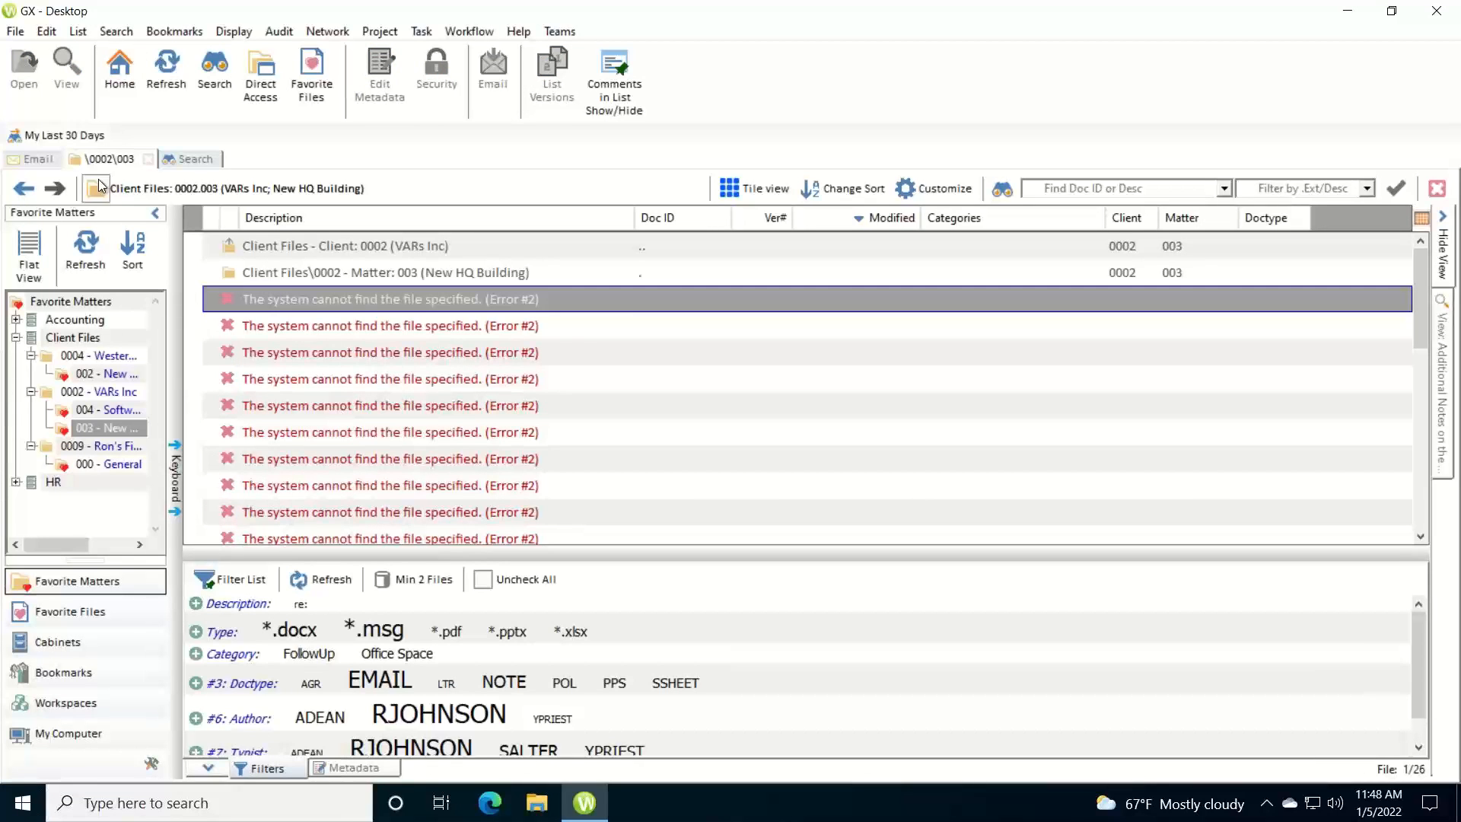
Open VARs Inc matter 003 in the Client Files cabinet's Legal Hold section, and try opening the remote office notes file, declining the read-only copy.
{"action": "left_click", "coordinate": [145, 158]}
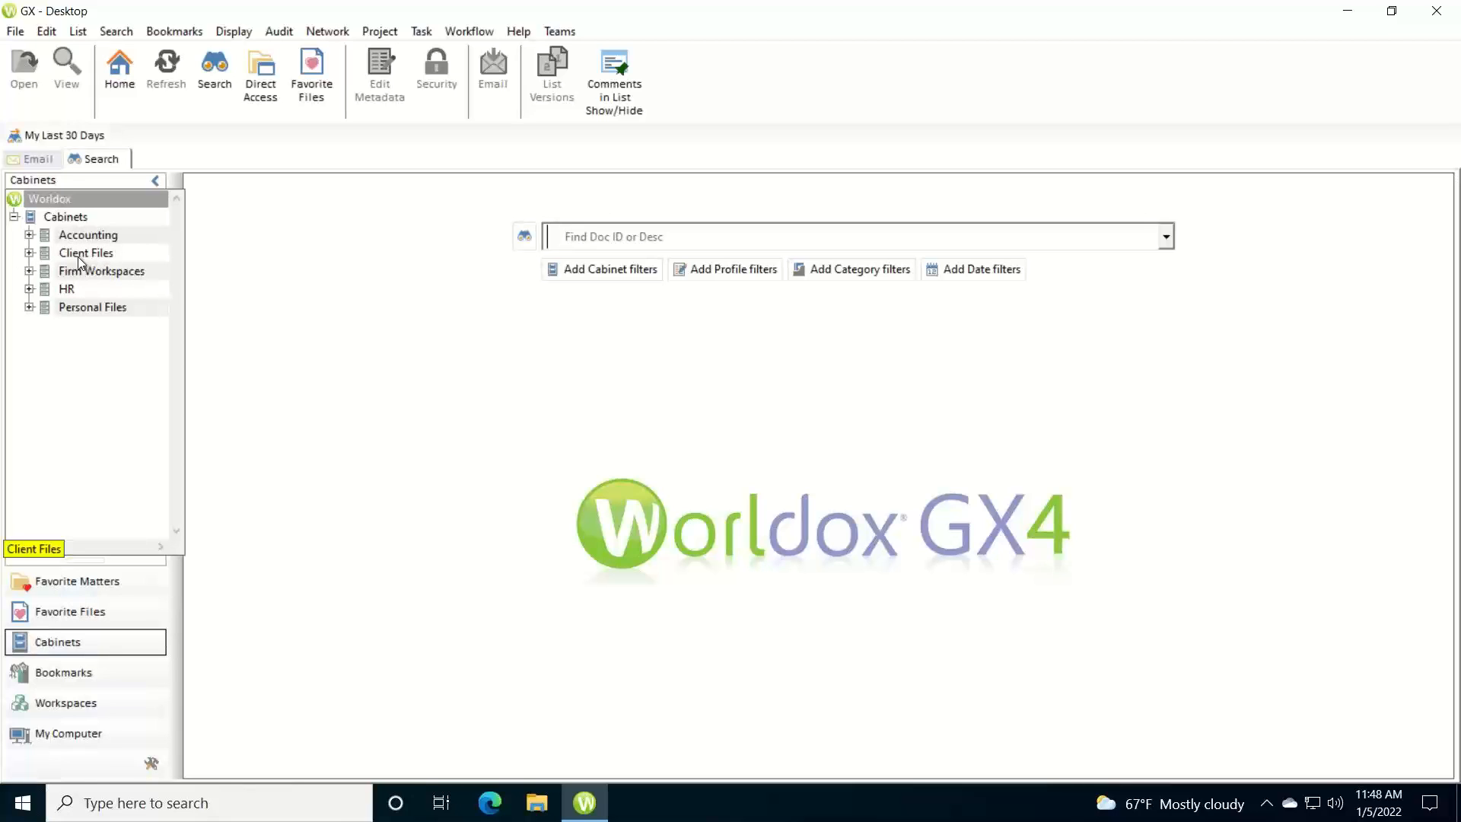
{"action": "left_click", "coordinate": [29, 253]}
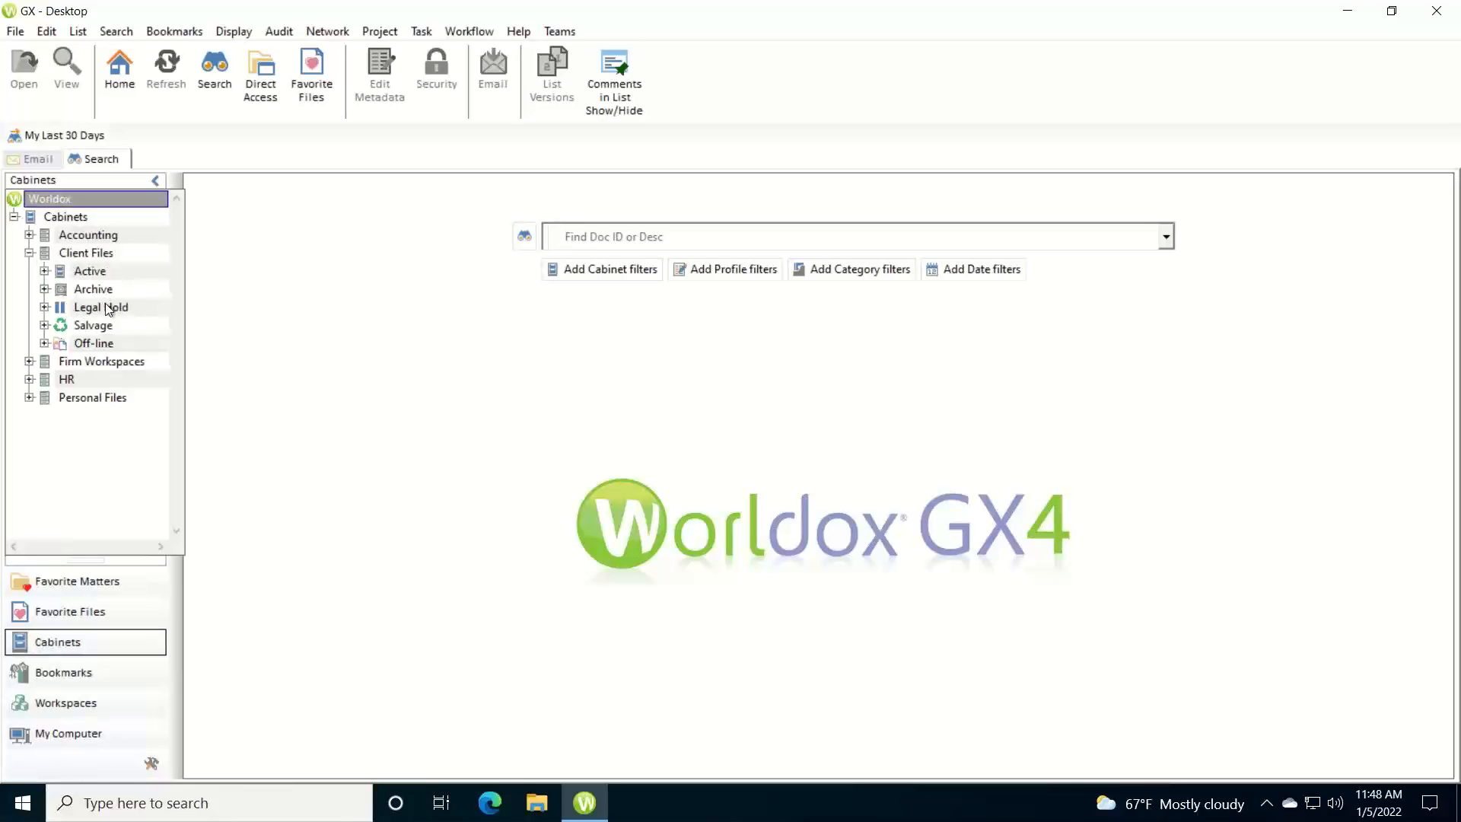
{"action": "left_click", "coordinate": [44, 308]}
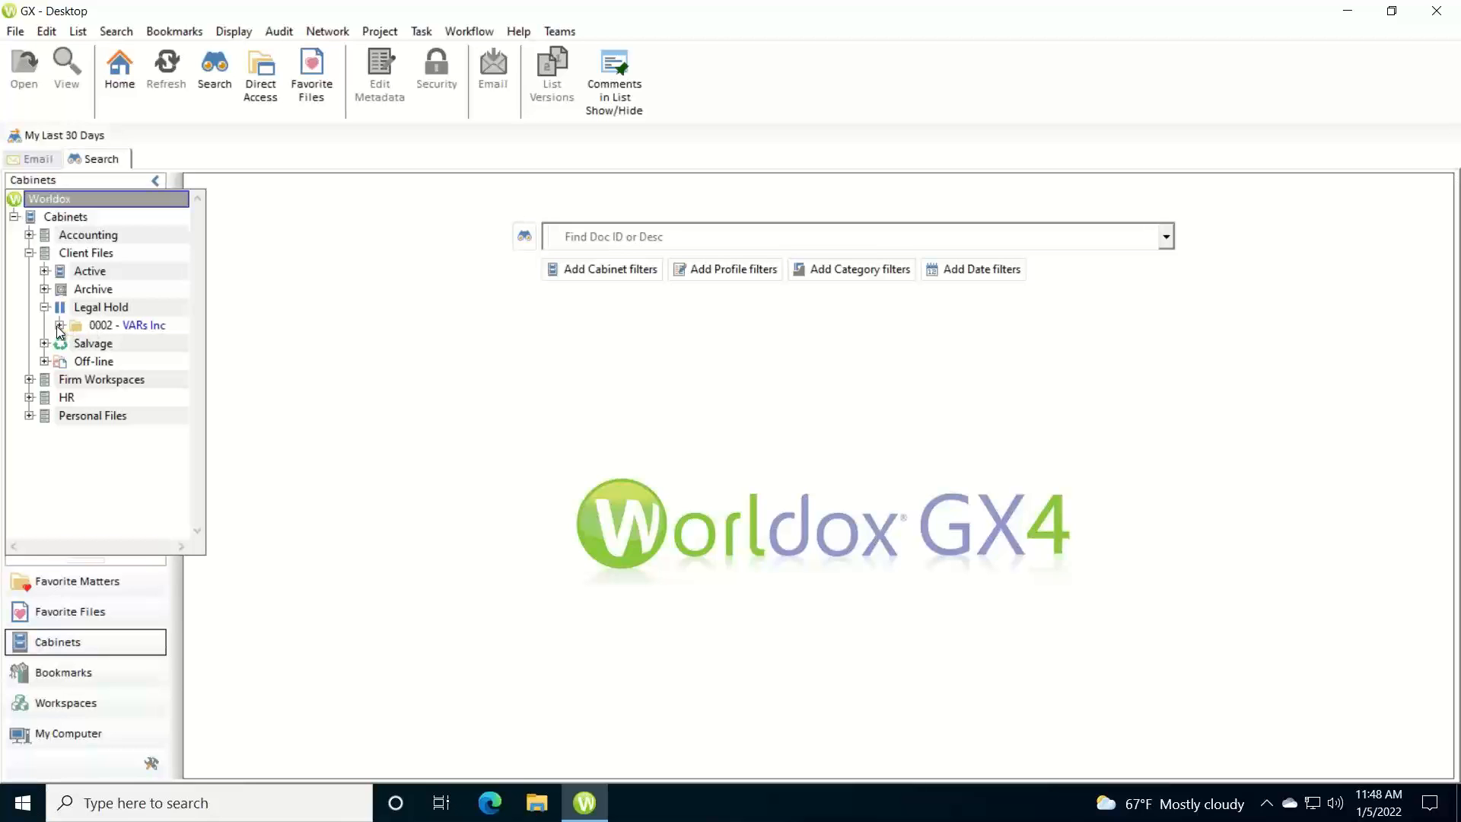
{"action": "left_click", "coordinate": [60, 325]}
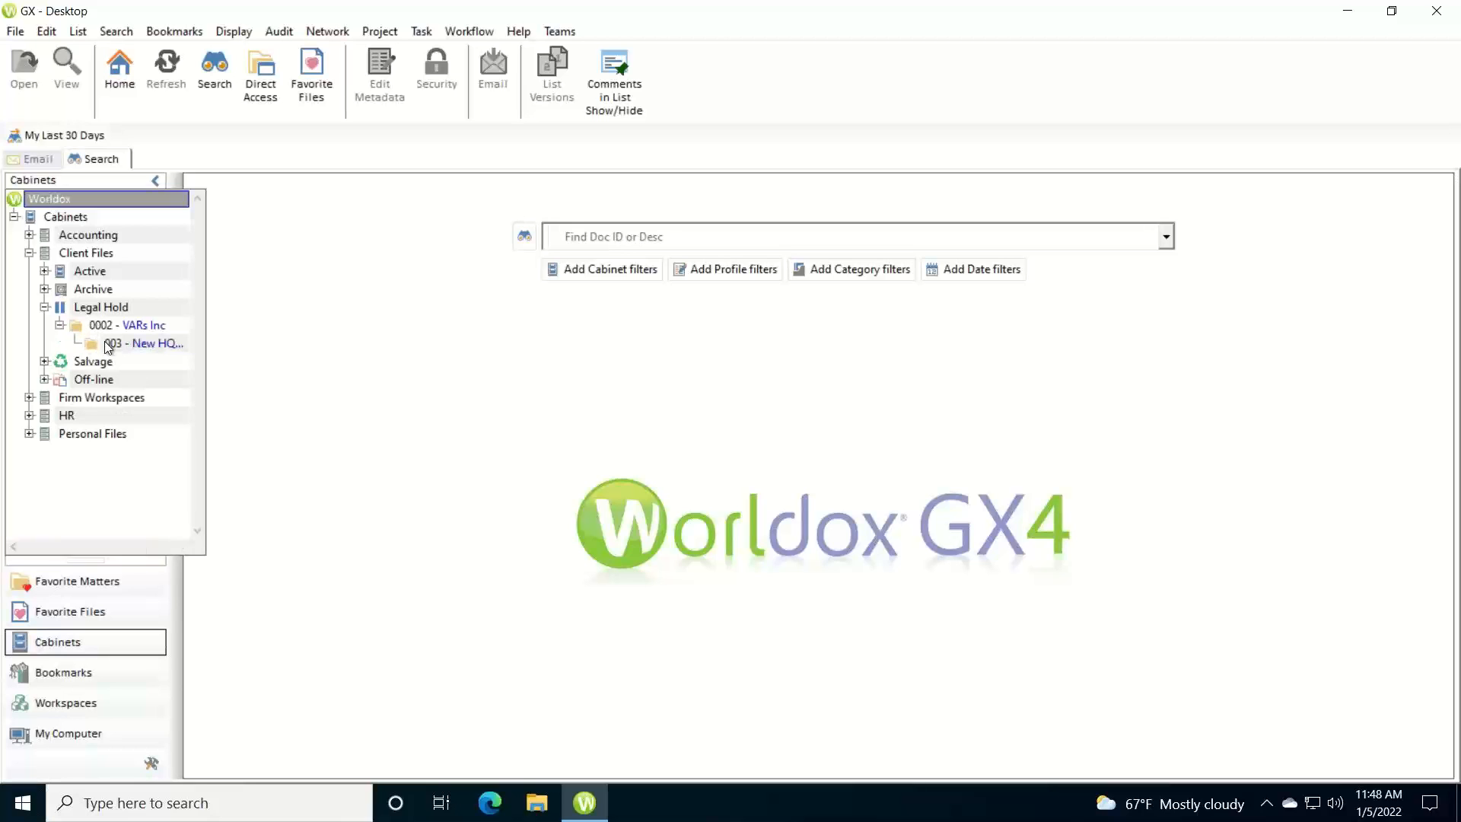
{"action": "left_click", "coordinate": [107, 343]}
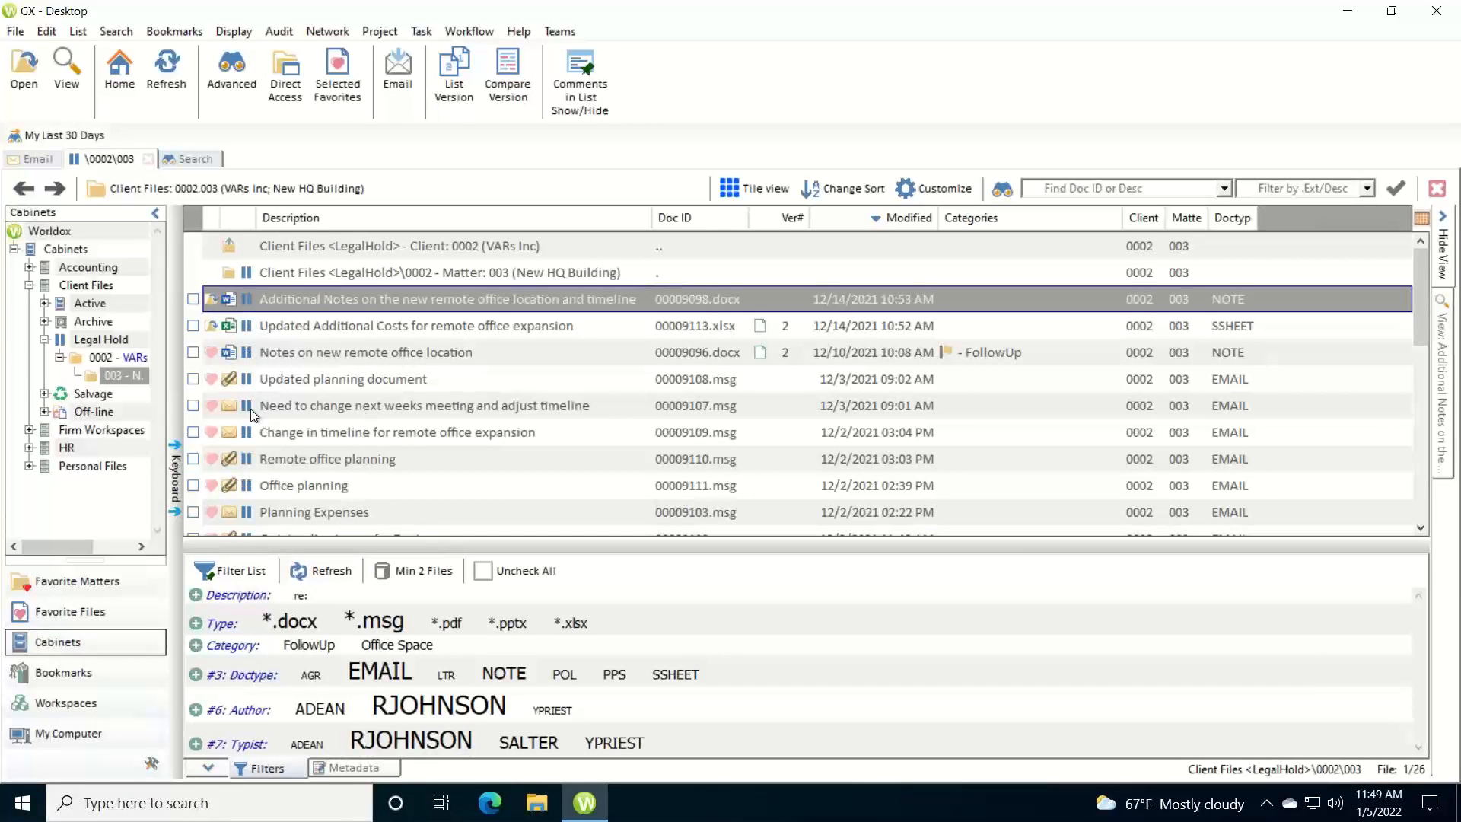
{"action": "double_click", "coordinate": [302, 304]}
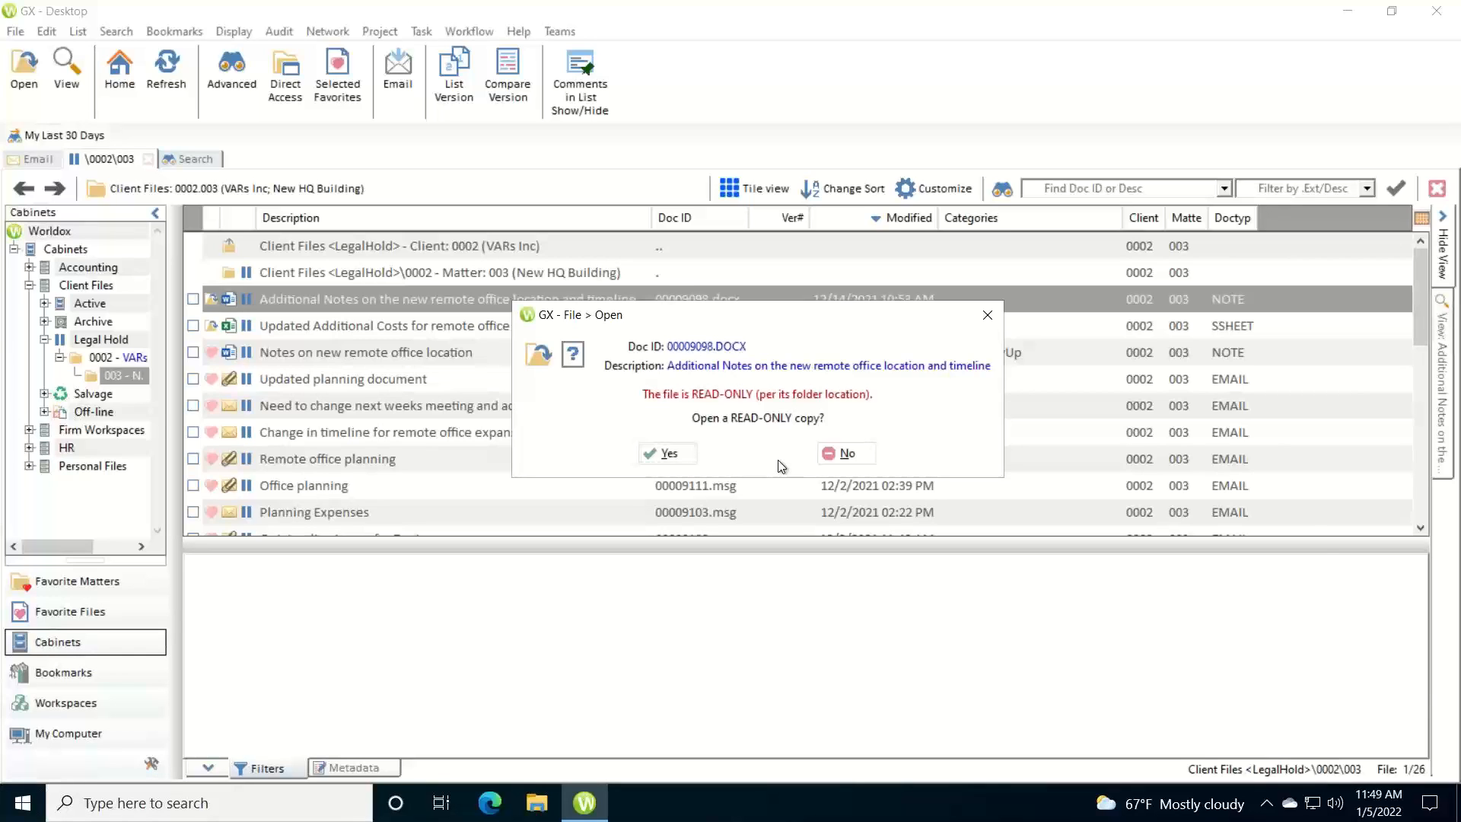
{"action": "left_click", "coordinate": [839, 454]}
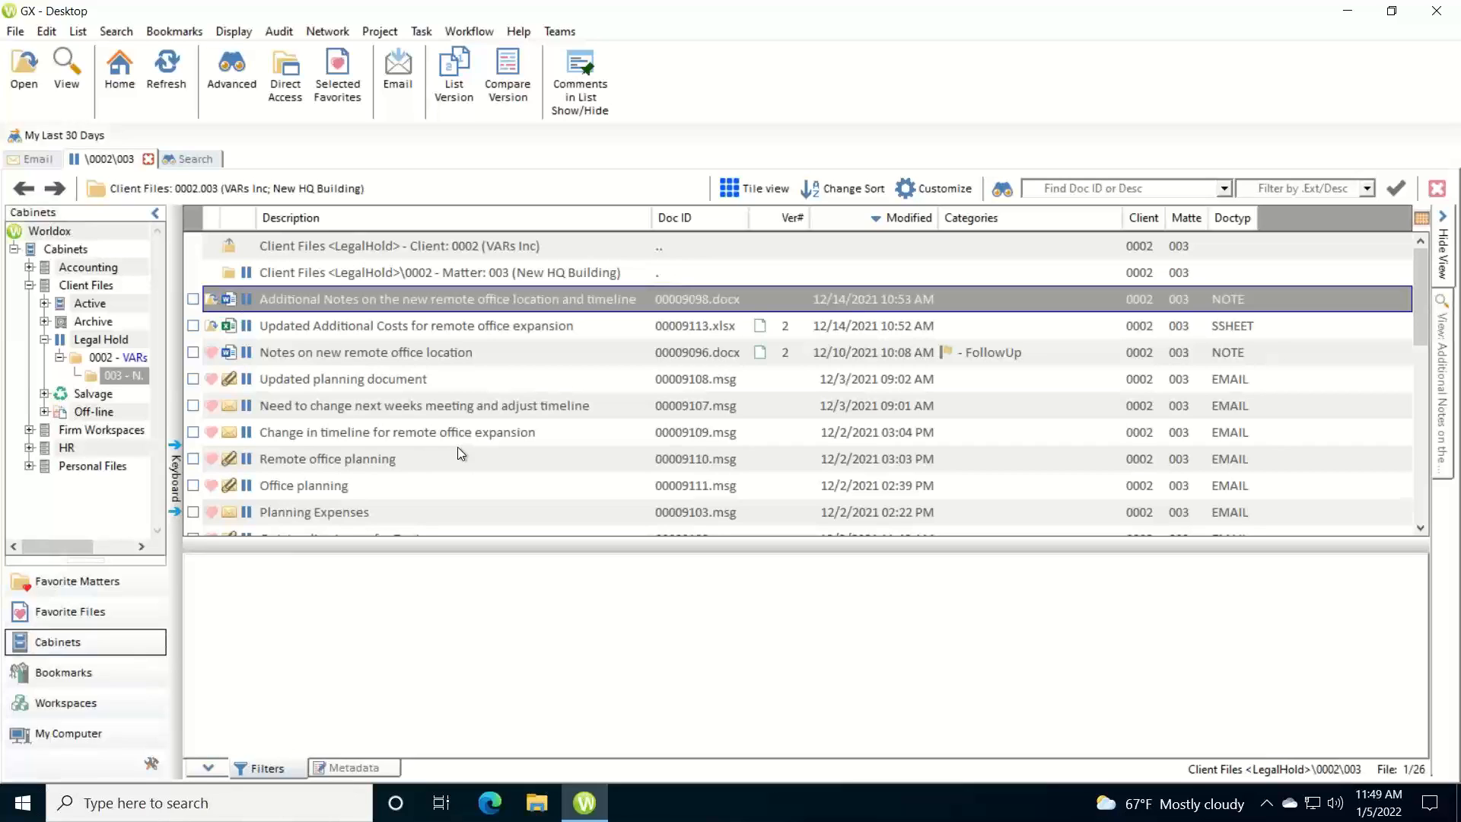
Configure a Client Files search to include only Legal Hold files instead of active ones, and cancel it without searching.
{"action": "left_click", "coordinate": [224, 78]}
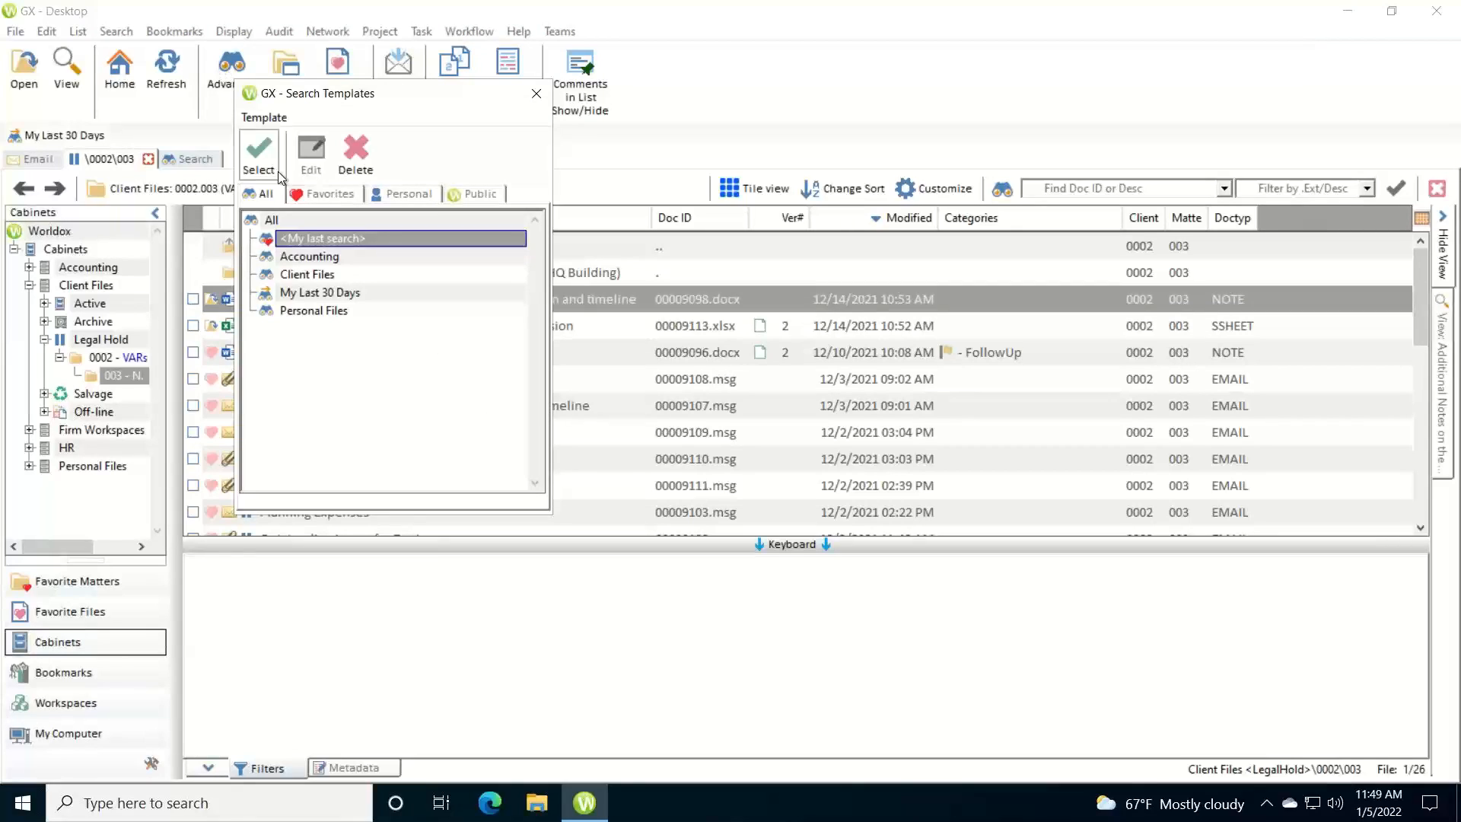
{"action": "left_click", "coordinate": [312, 276]}
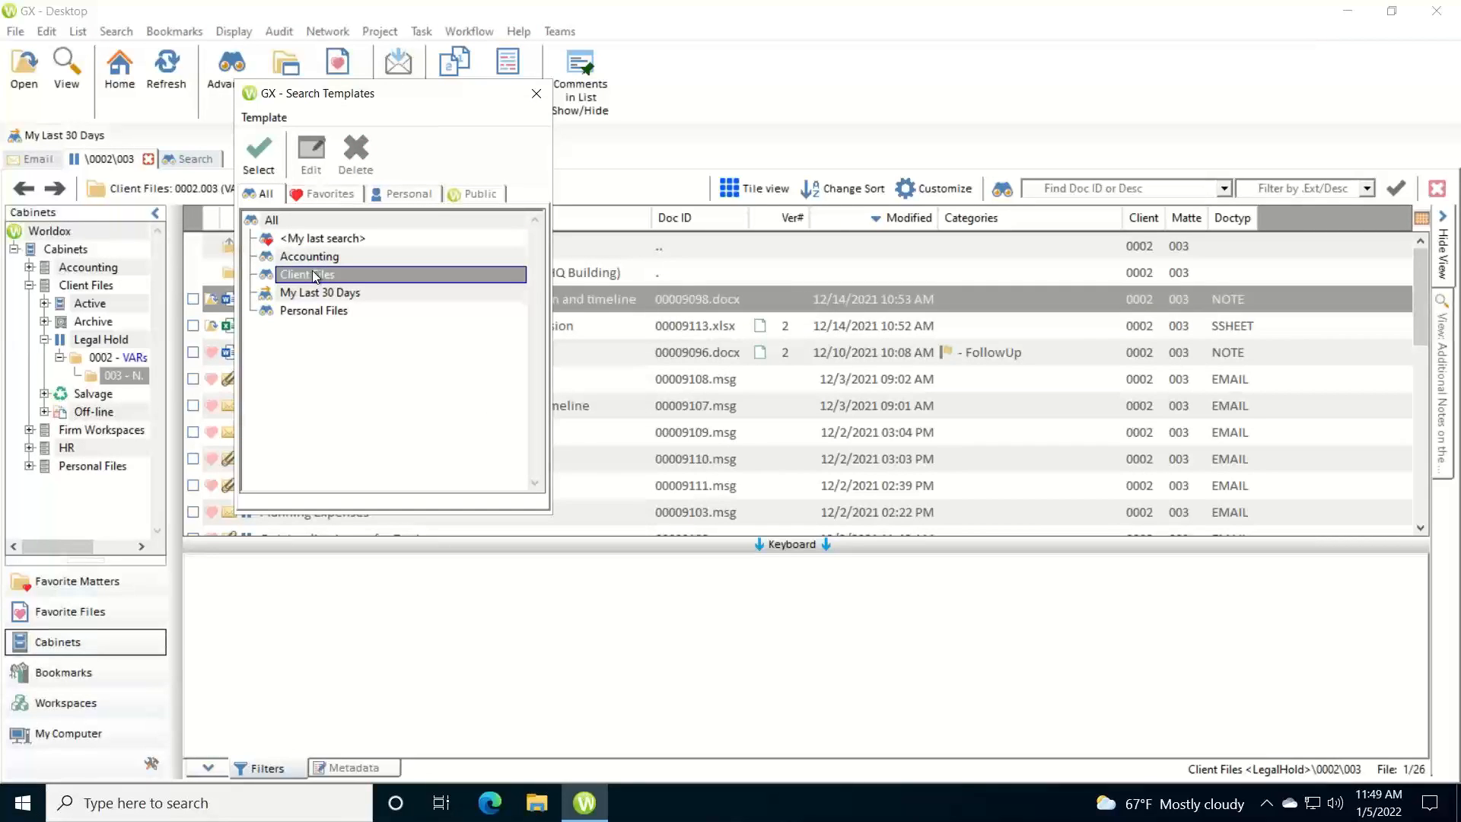
{"action": "double_click", "coordinate": [313, 275]}
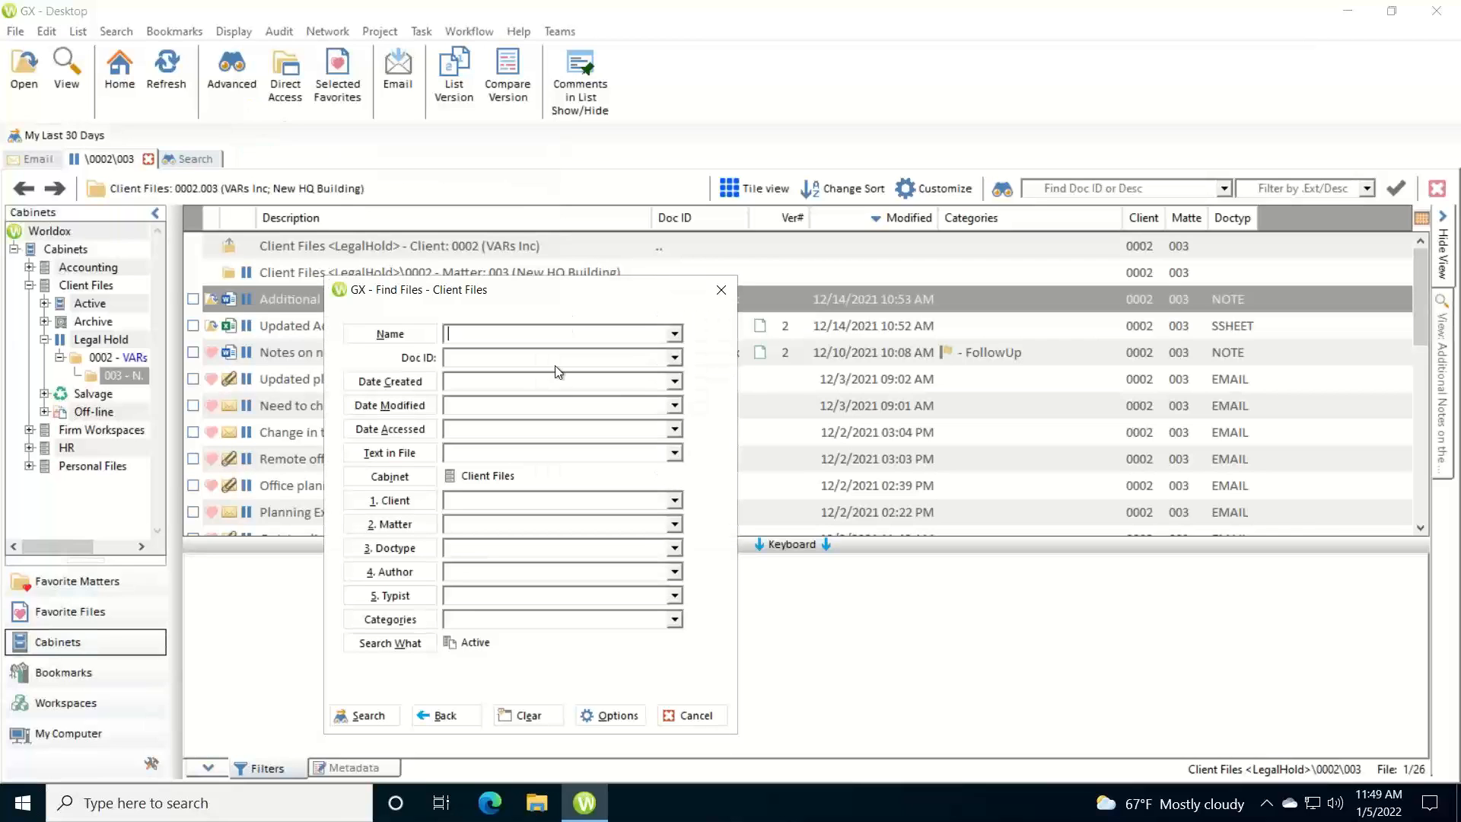
{"action": "left_click", "coordinate": [395, 645]}
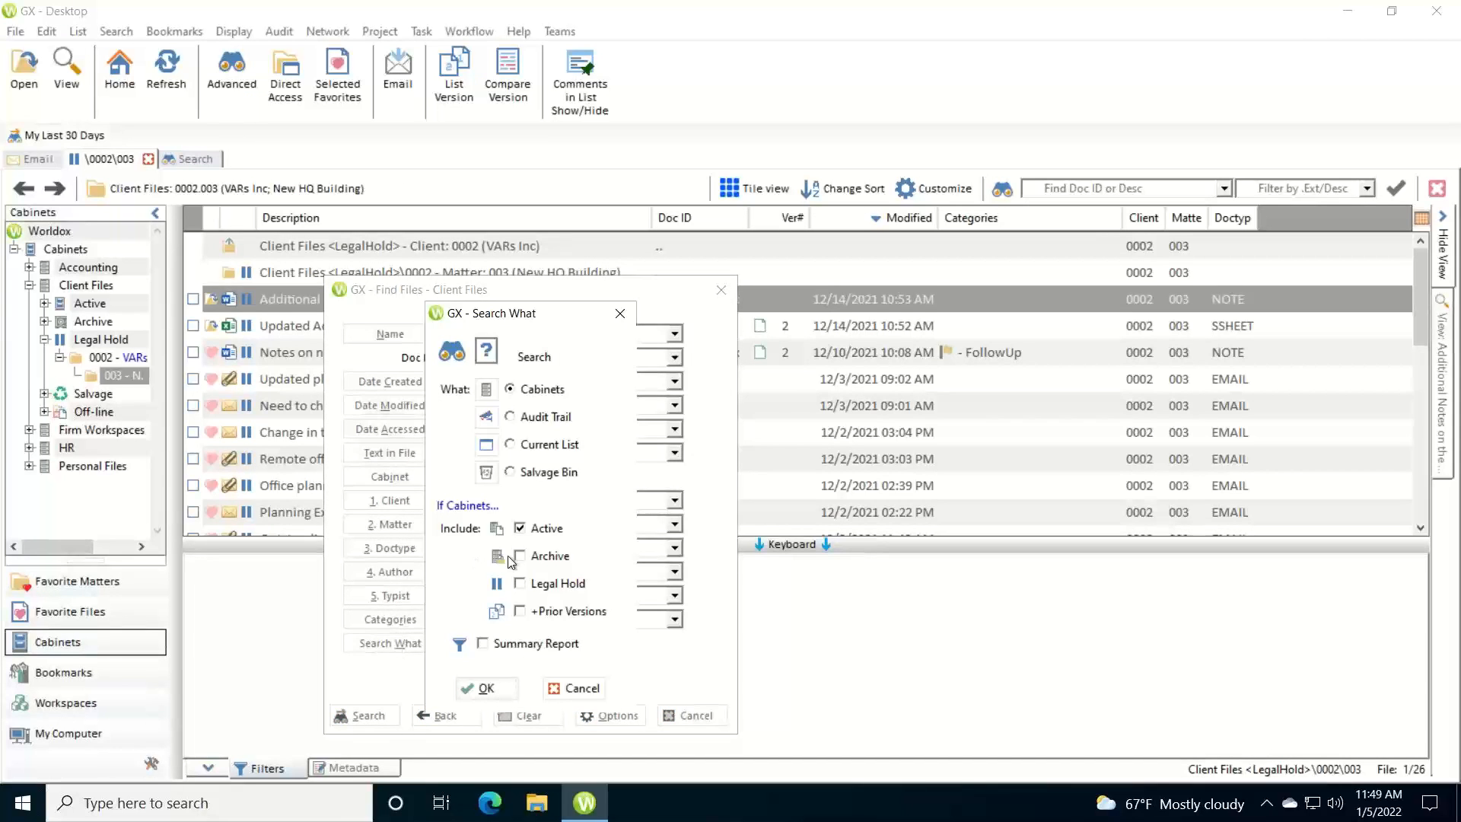
{"action": "left_click", "coordinate": [521, 584]}
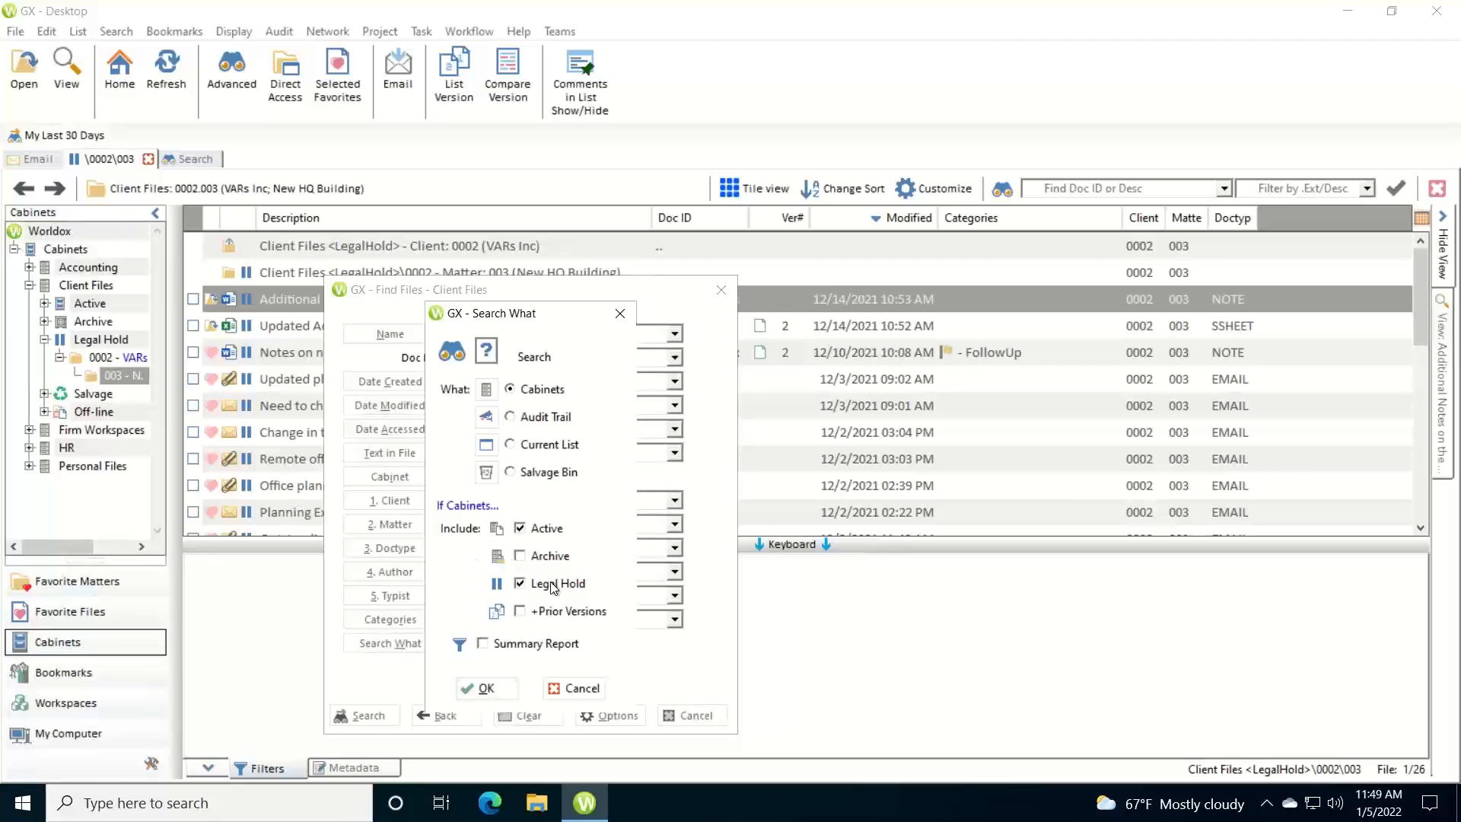
{"action": "left_click", "coordinate": [521, 530]}
{"action": "left_click", "coordinate": [484, 689]}
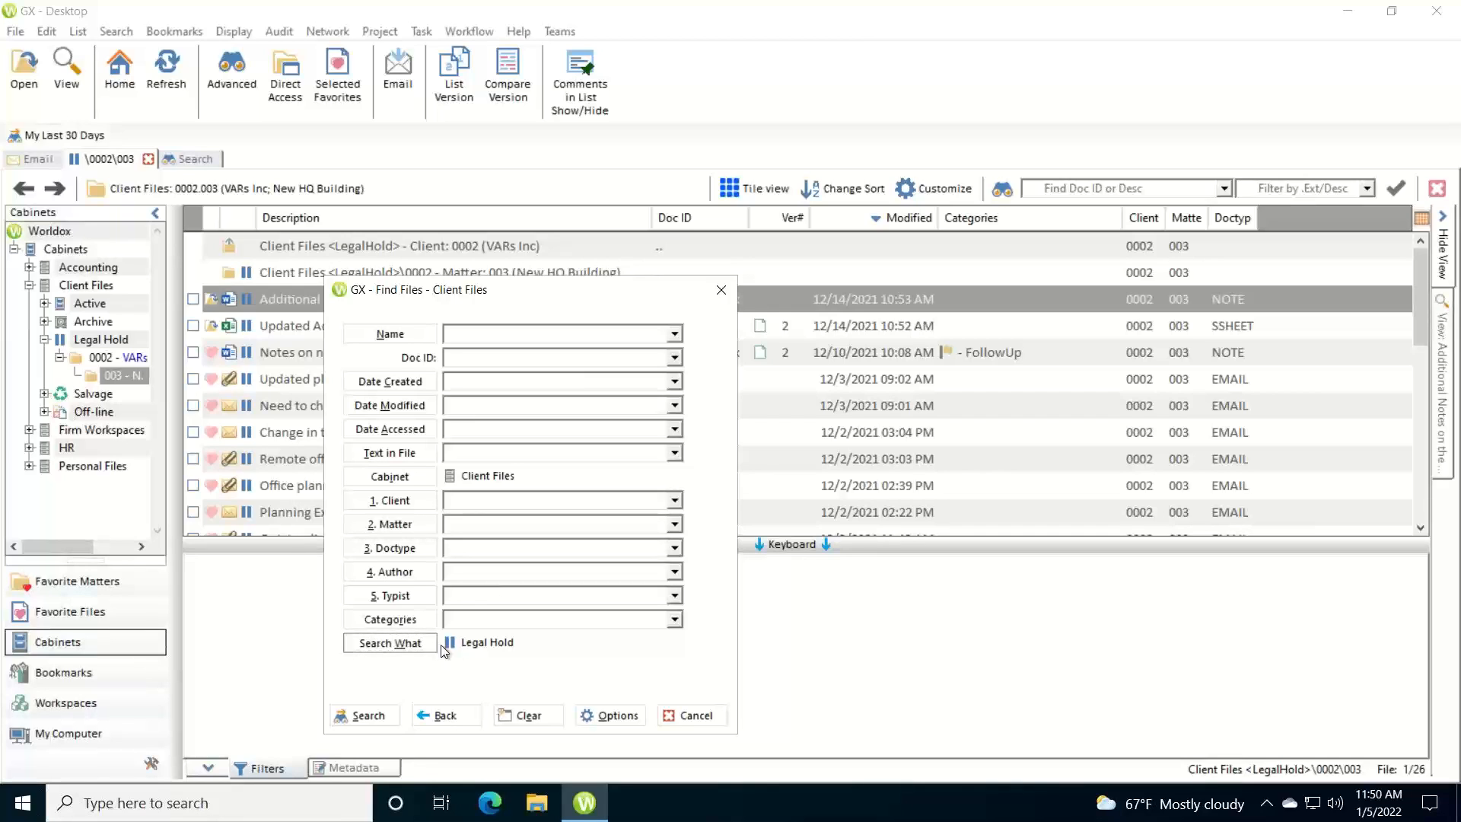
{"action": "left_click", "coordinate": [690, 715]}
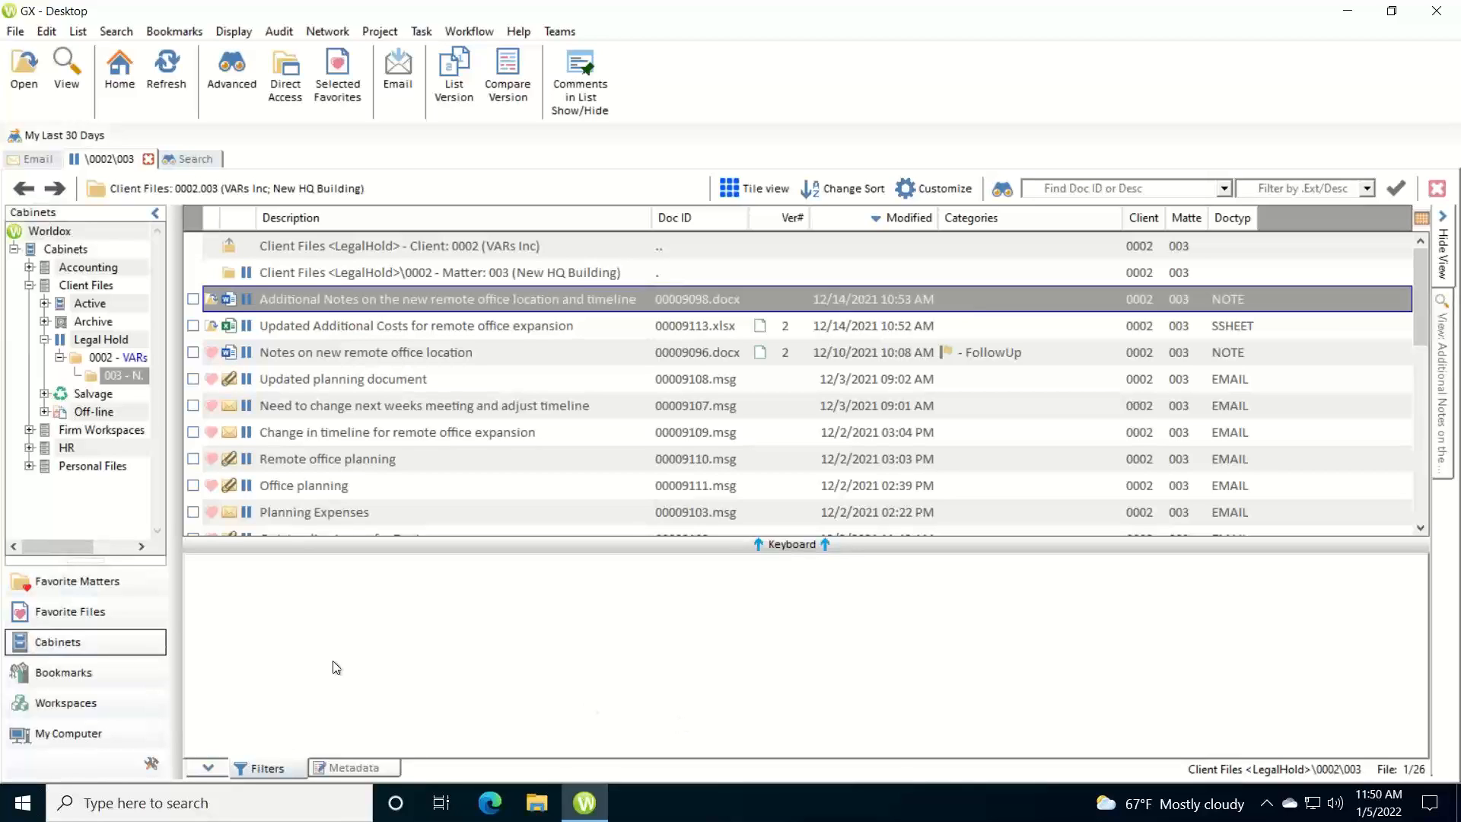
Restore all files of VARs Inc matter 003 from legal hold.
{"action": "mouse_move", "coordinate": [134, 343]}
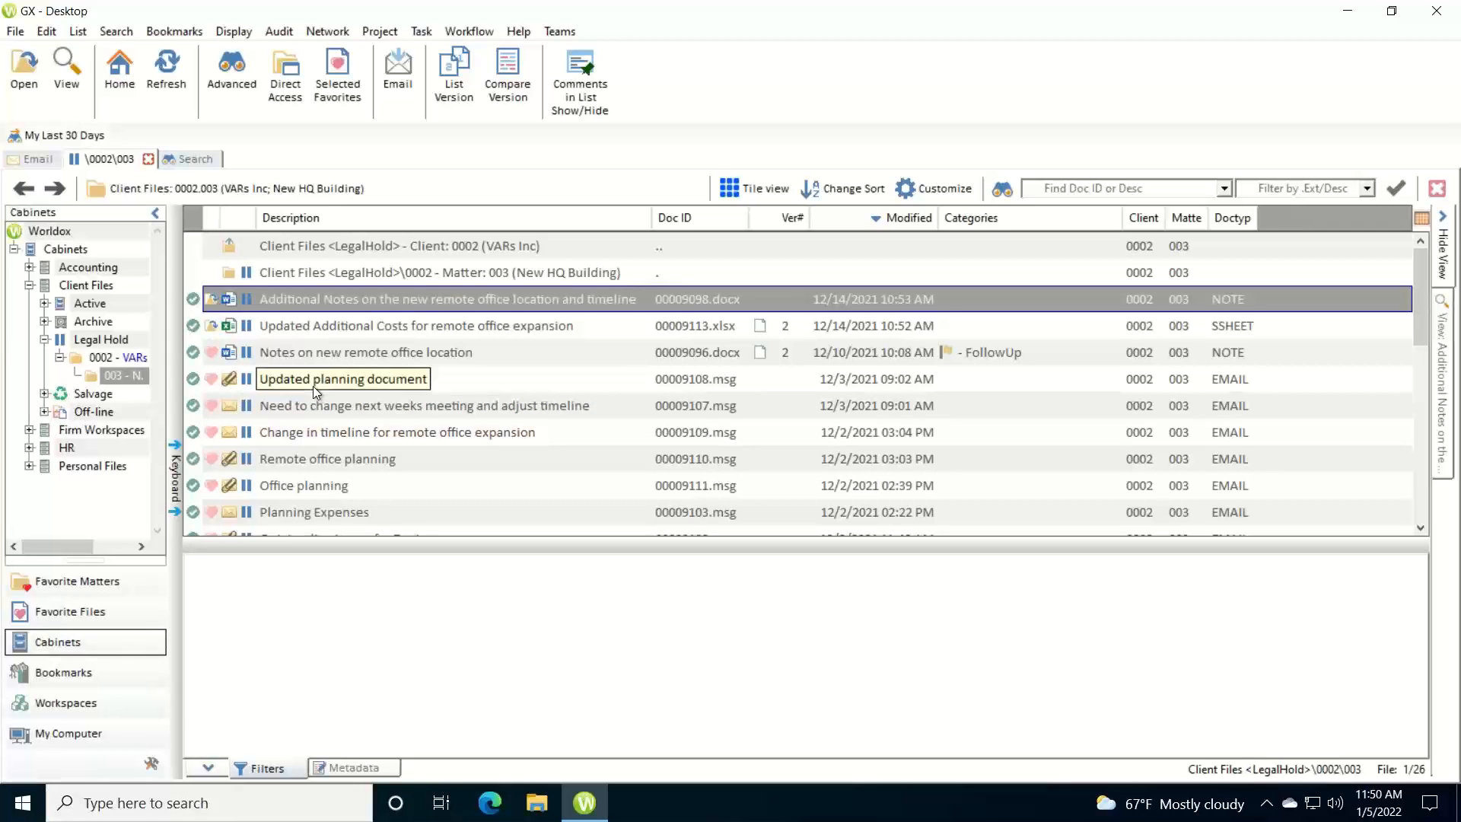
{"action": "left_click", "coordinate": [13, 31]}
{"action": "mouse_move", "coordinate": [51, 322]}
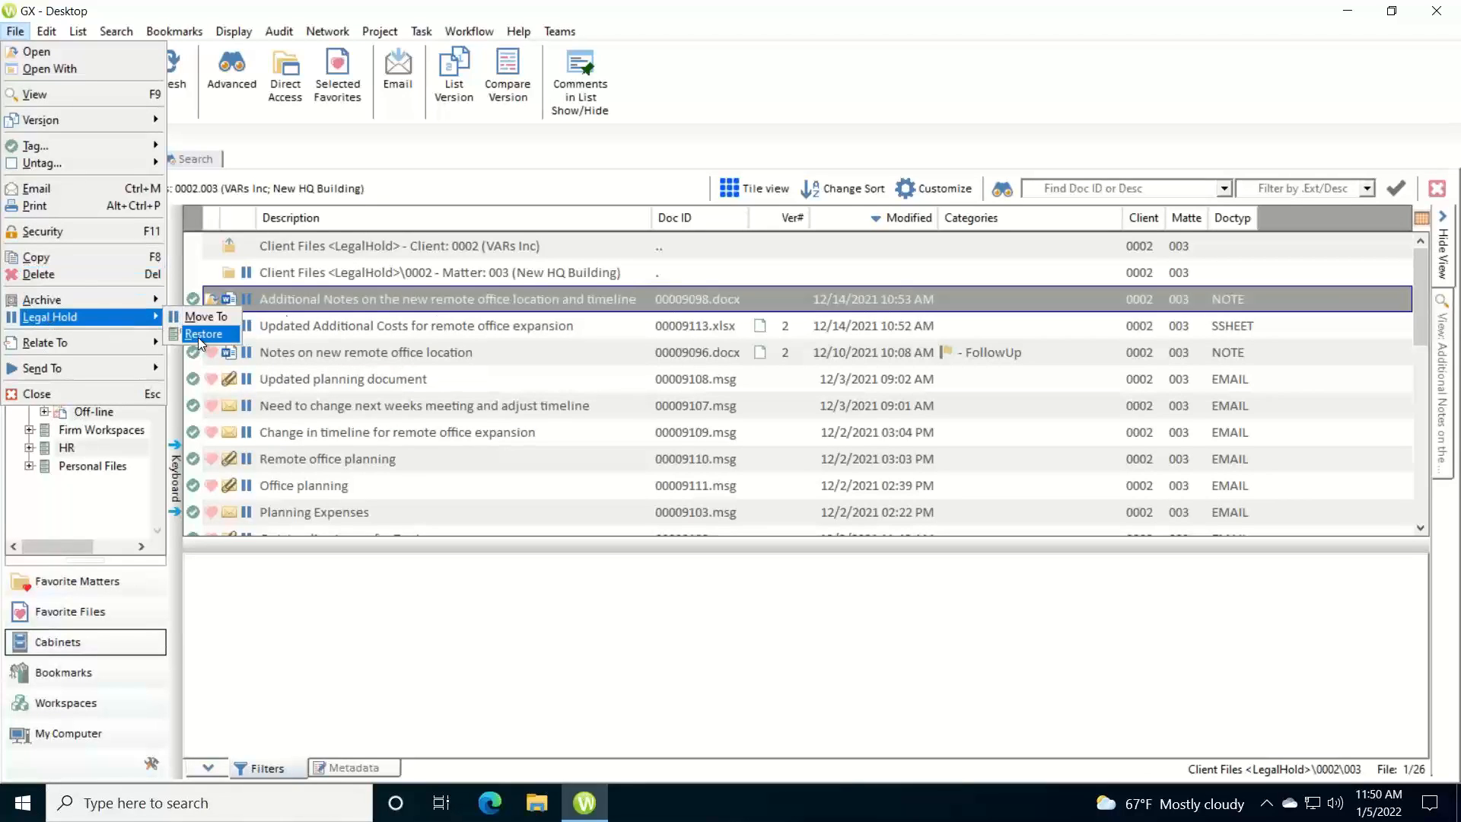
{"action": "left_click", "coordinate": [331, 299]}
{"action": "right_click", "coordinate": [333, 302]}
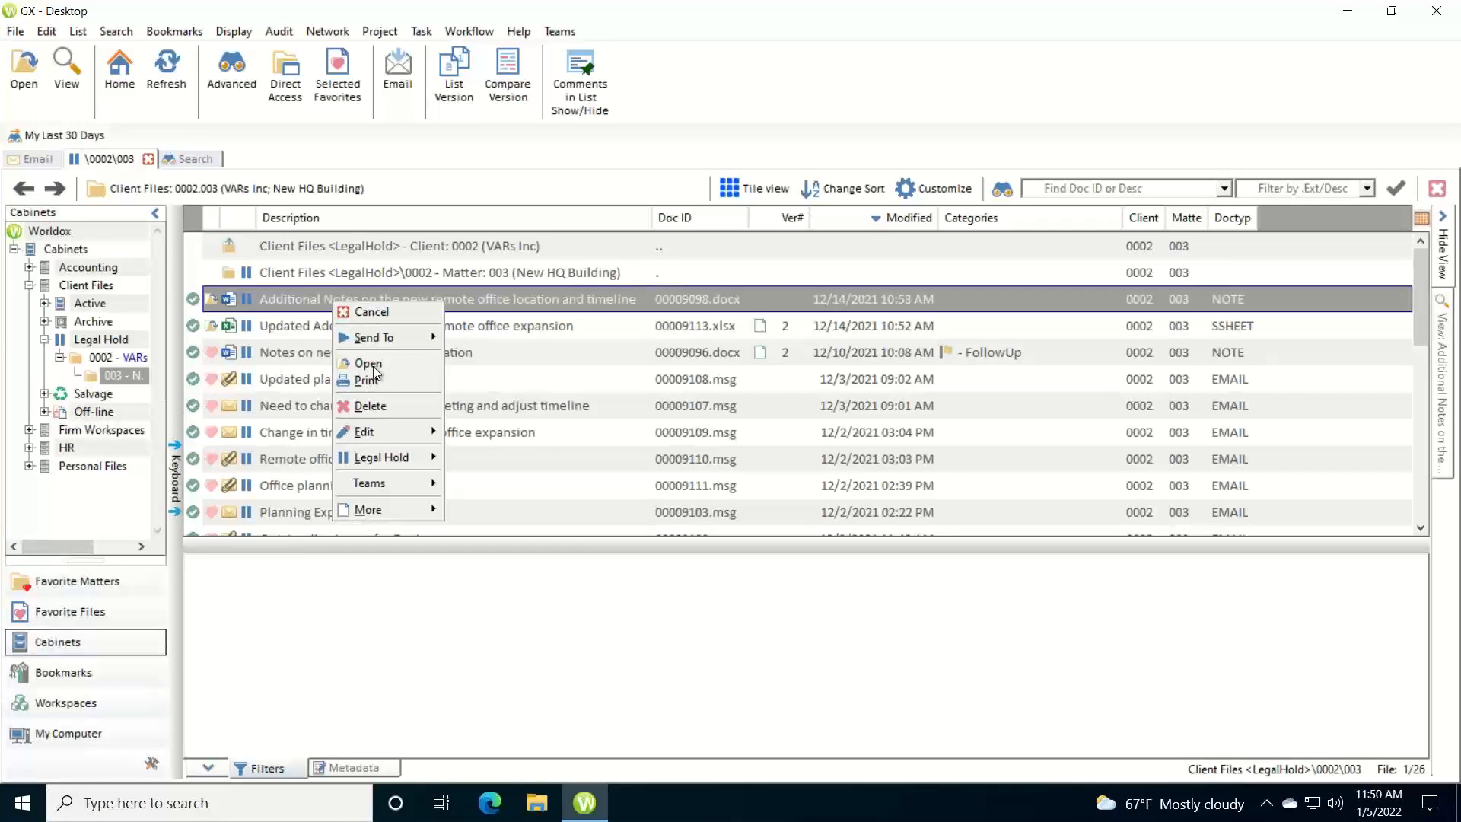
{"action": "mouse_move", "coordinate": [385, 458]}
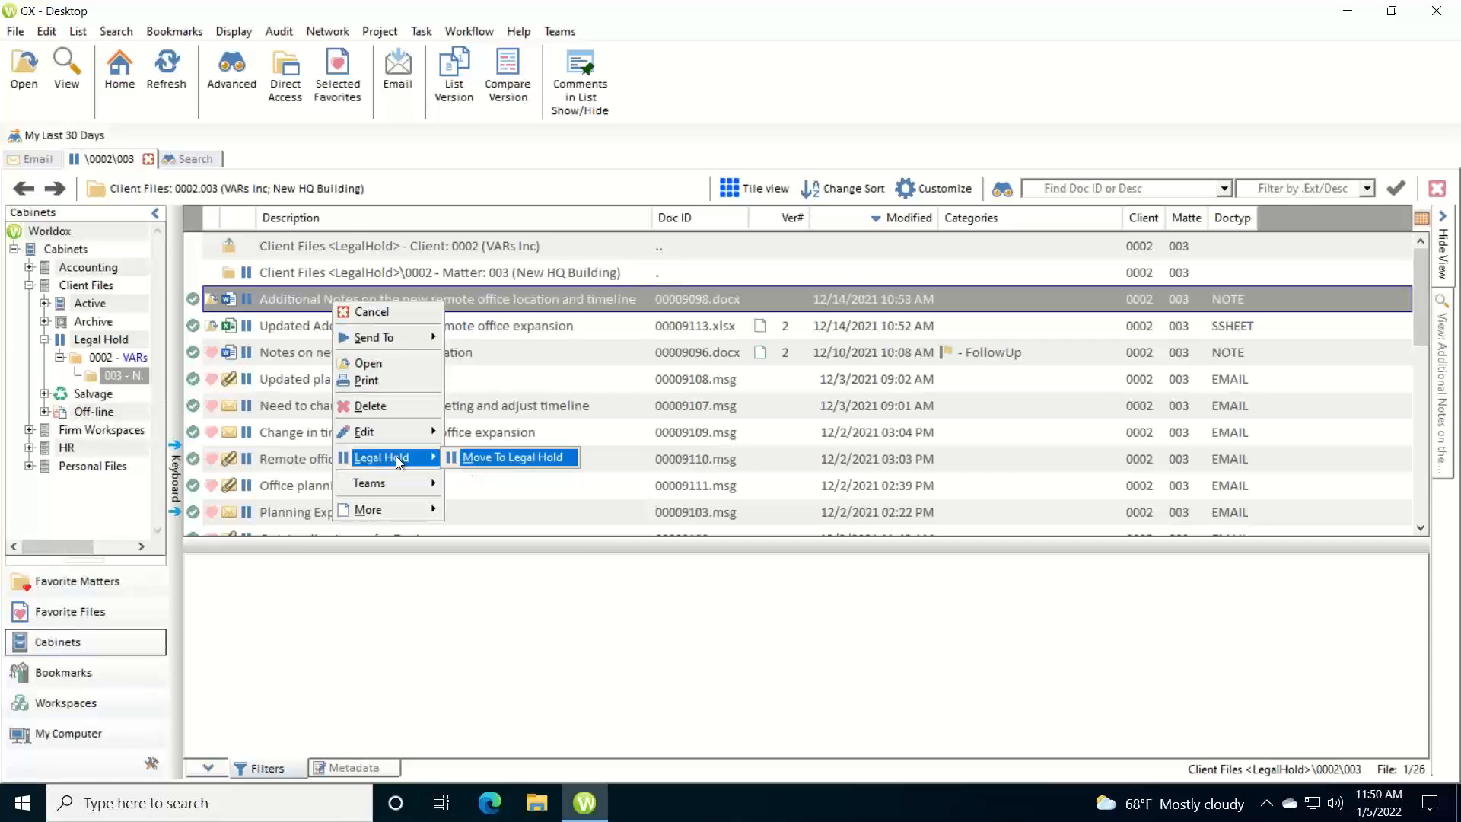
{"action": "mouse_move", "coordinate": [373, 513]}
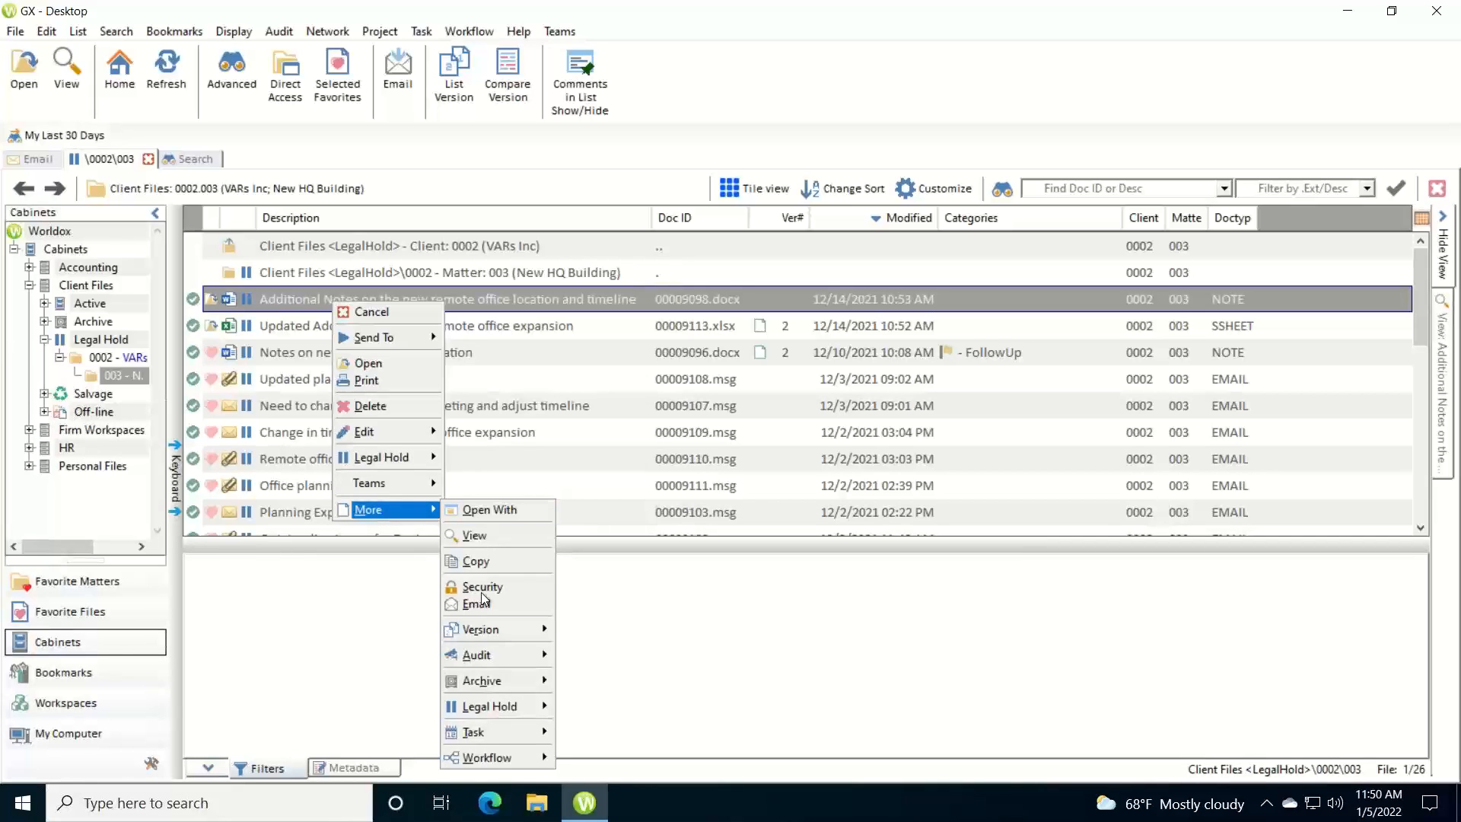
{"action": "mouse_move", "coordinate": [489, 709]}
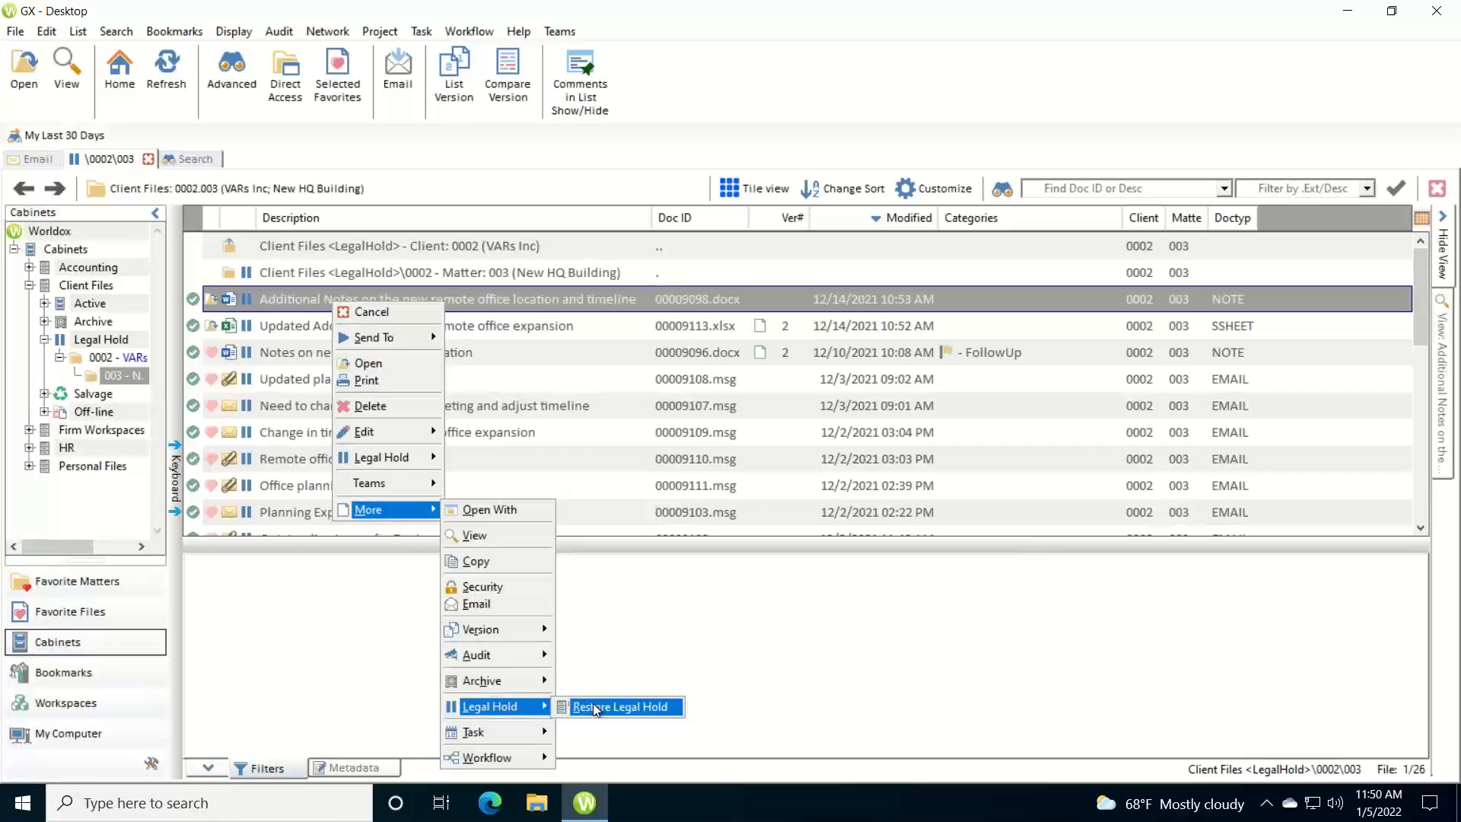
{"action": "left_click", "coordinate": [594, 708]}
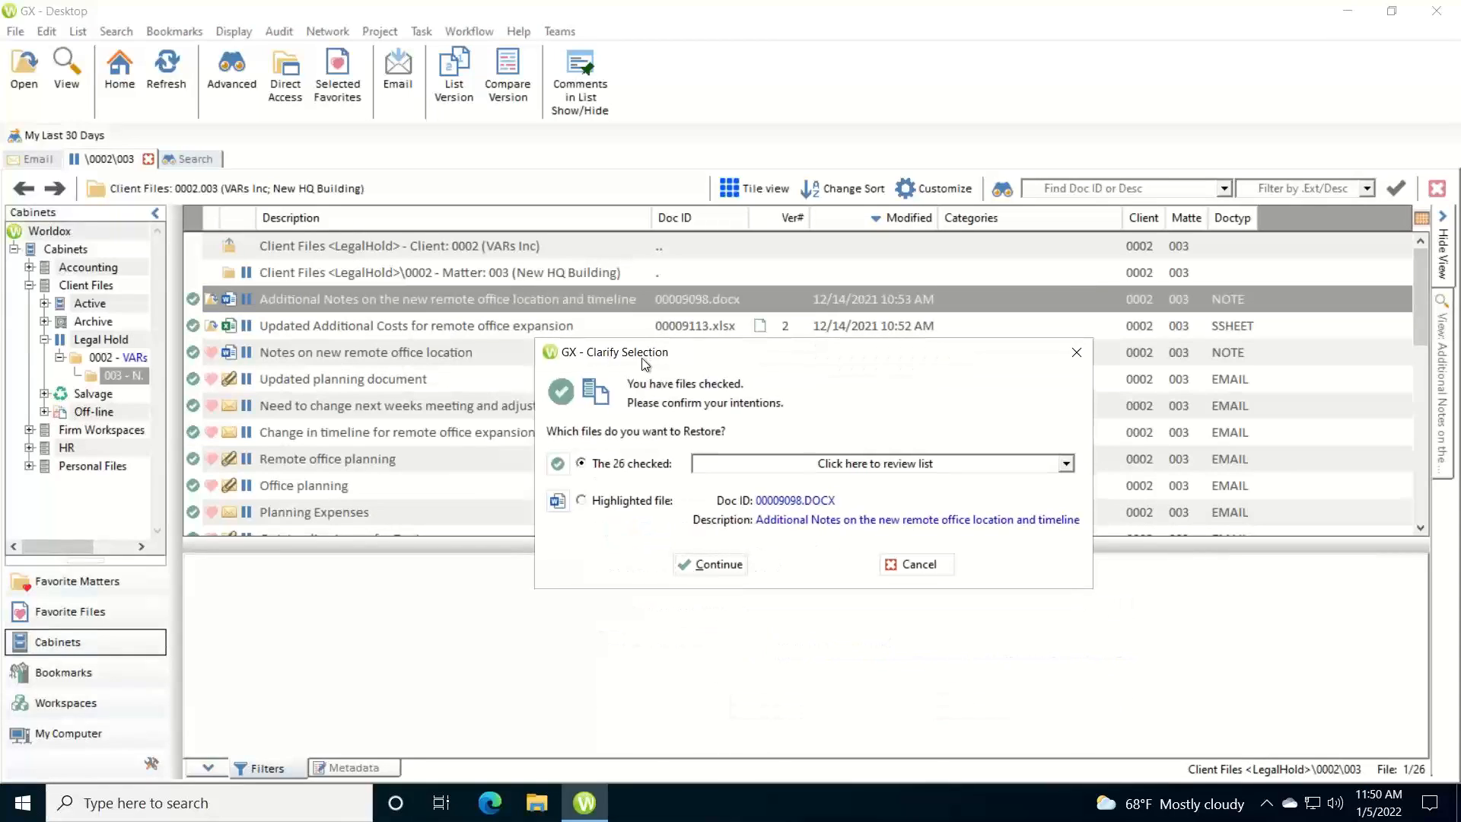
{"action": "left_click", "coordinate": [713, 564]}
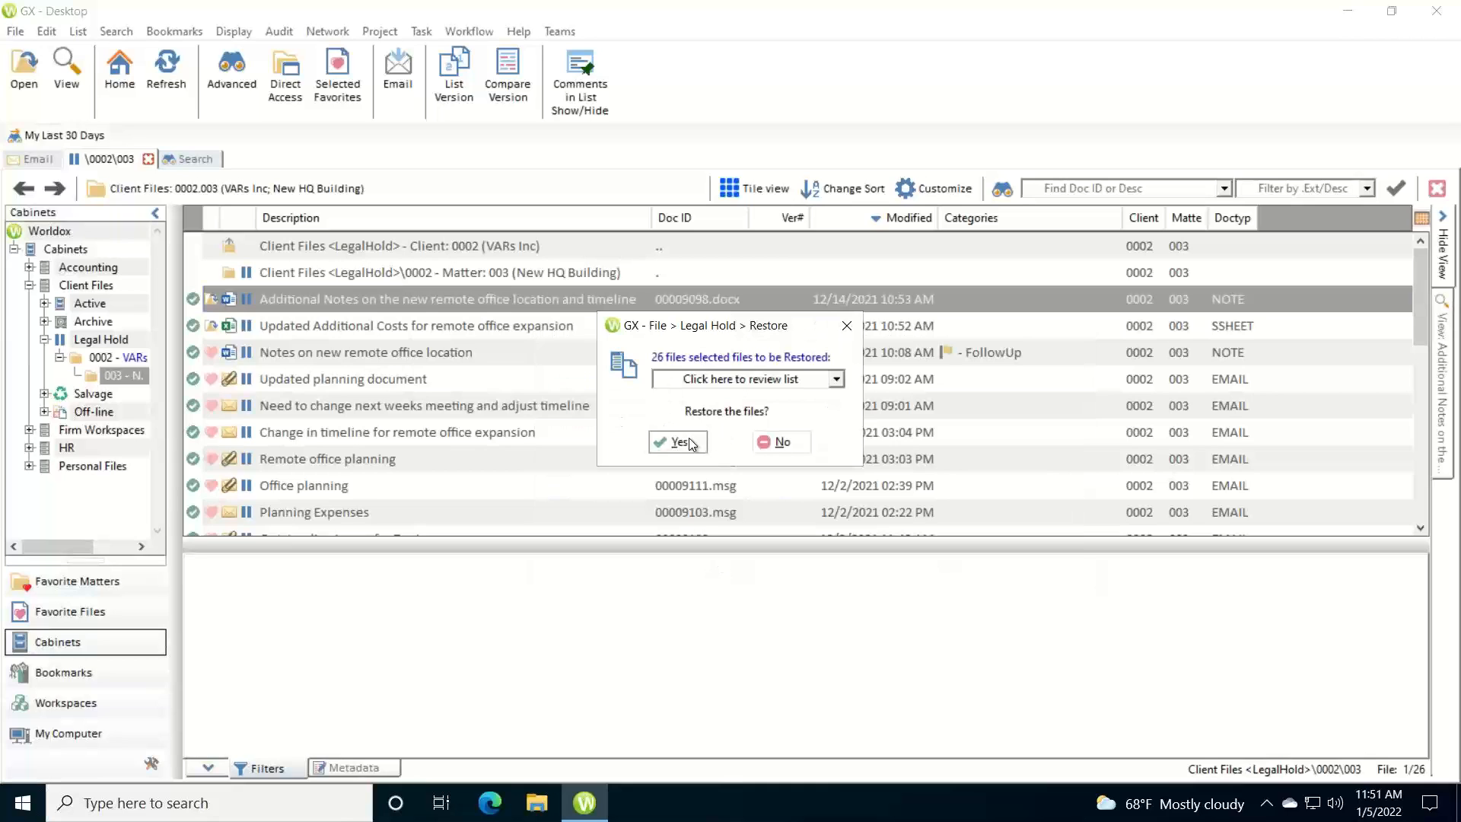
{"action": "left_click", "coordinate": [678, 442]}
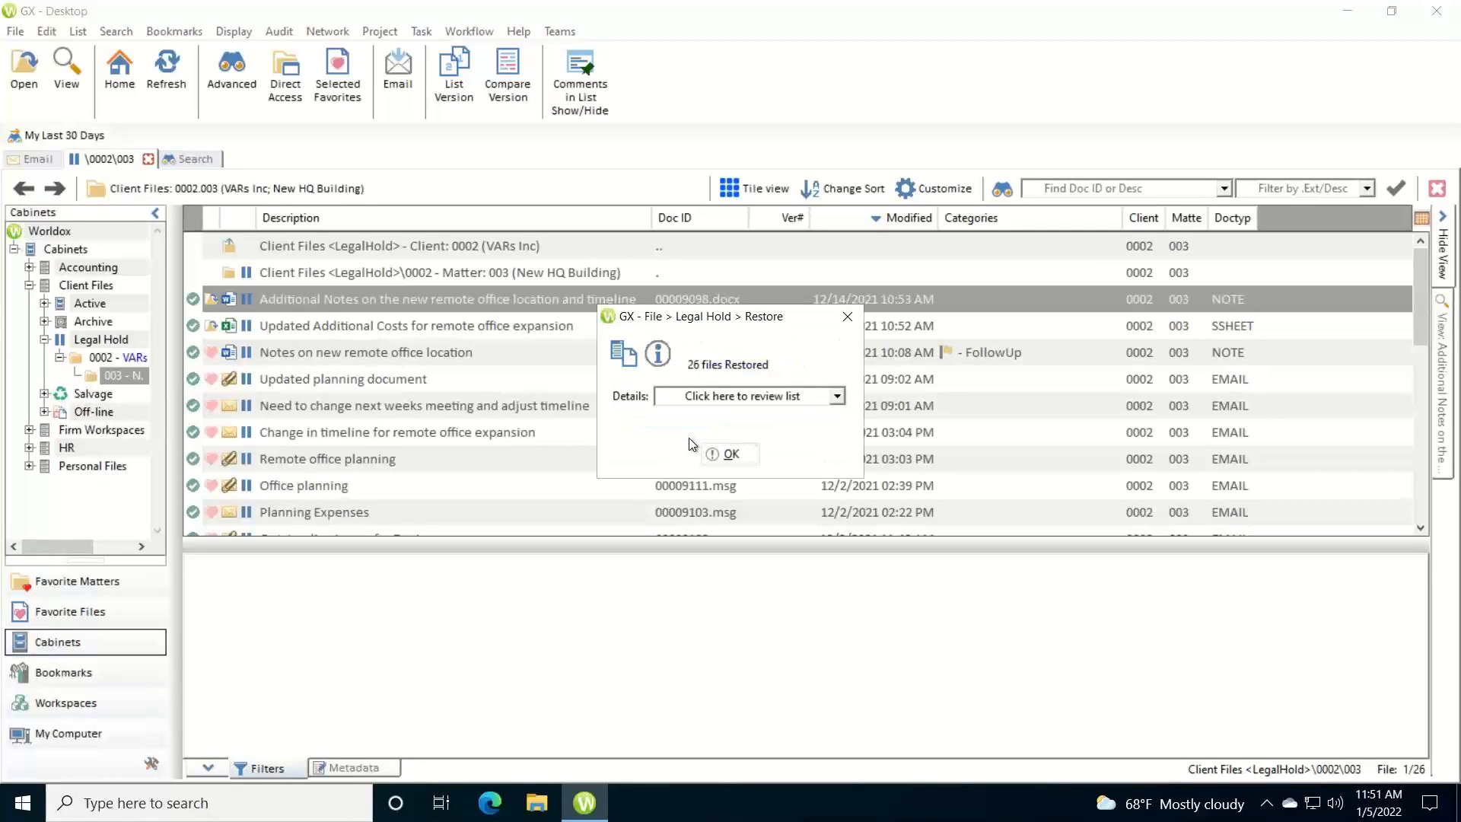
{"action": "left_click", "coordinate": [722, 452]}
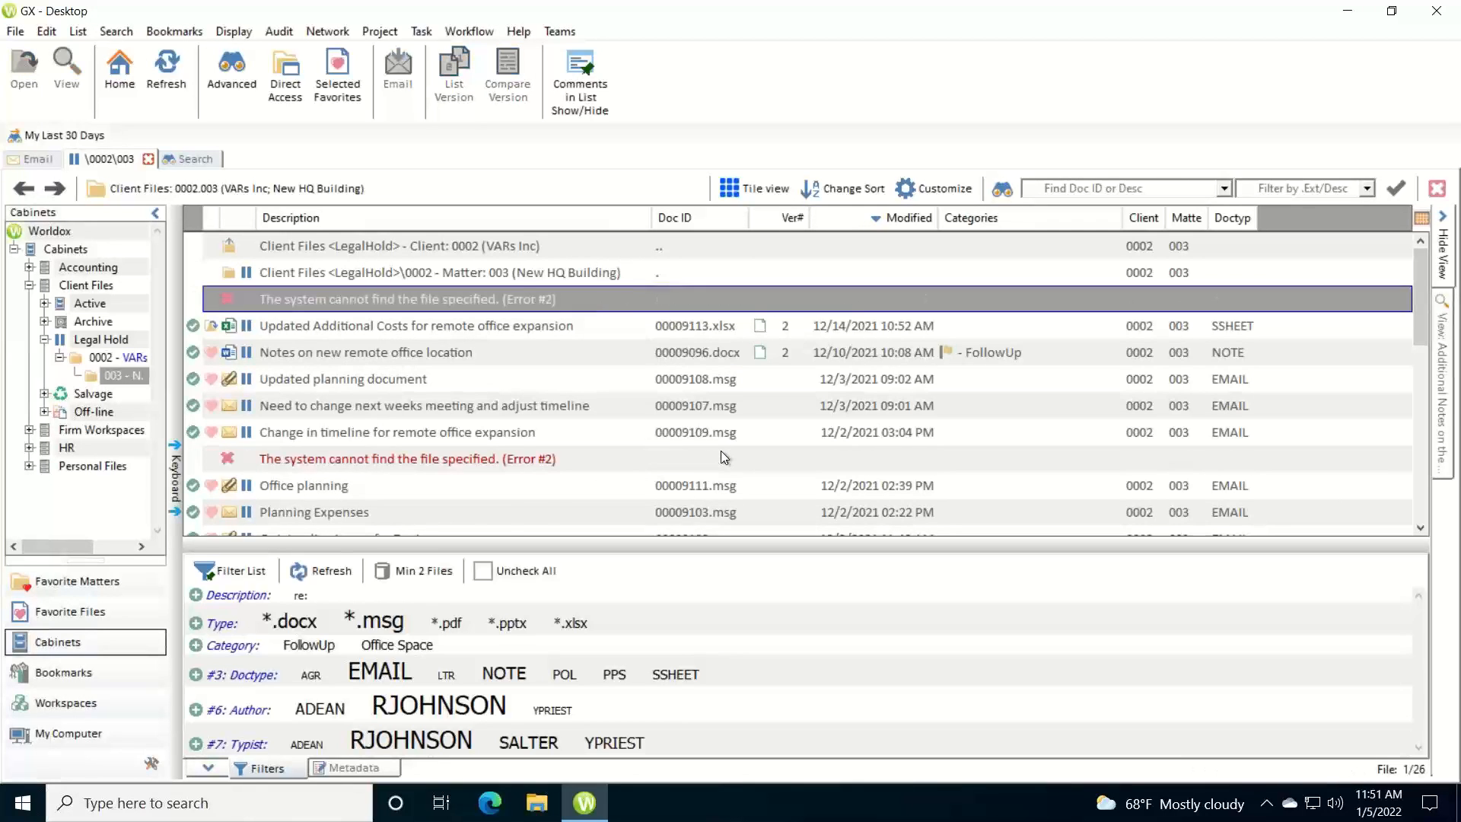
Close the legal hold list and reopen the favorite matter 003 - New HQ Building to check its restored files.
{"action": "left_click", "coordinate": [147, 159]}
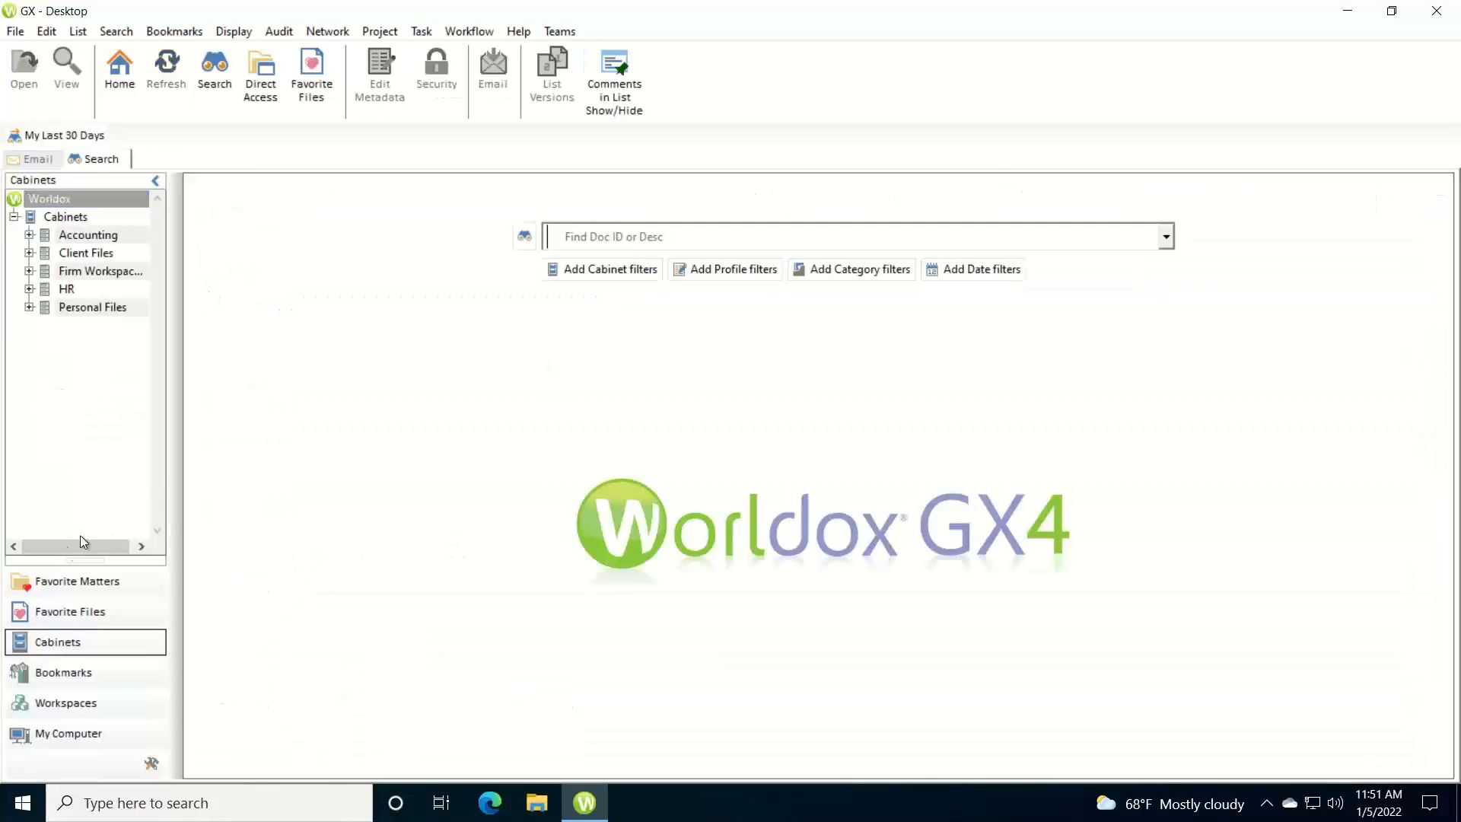
{"action": "left_click", "coordinate": [60, 584]}
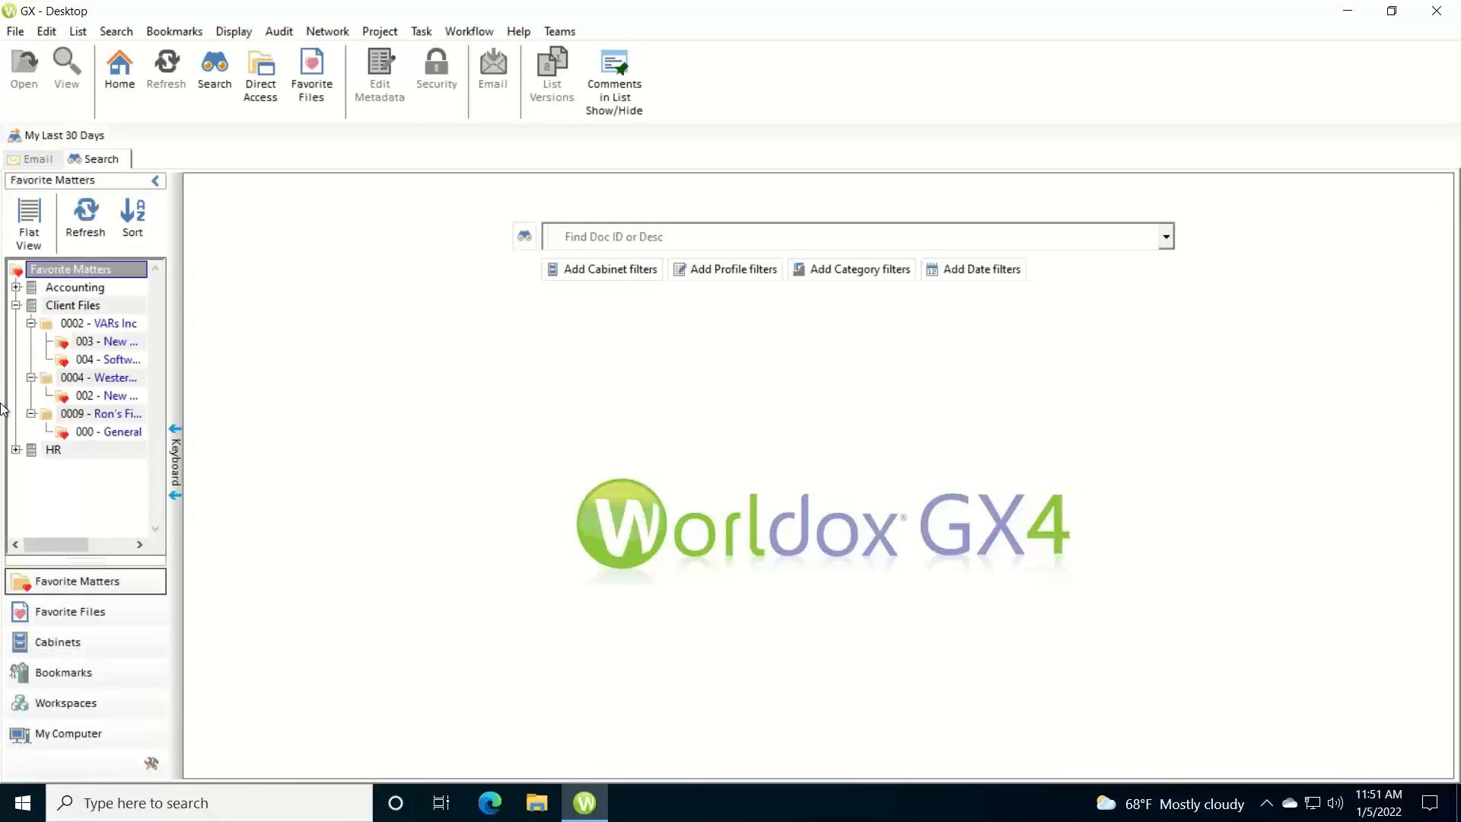
{"action": "left_click", "coordinate": [105, 363]}
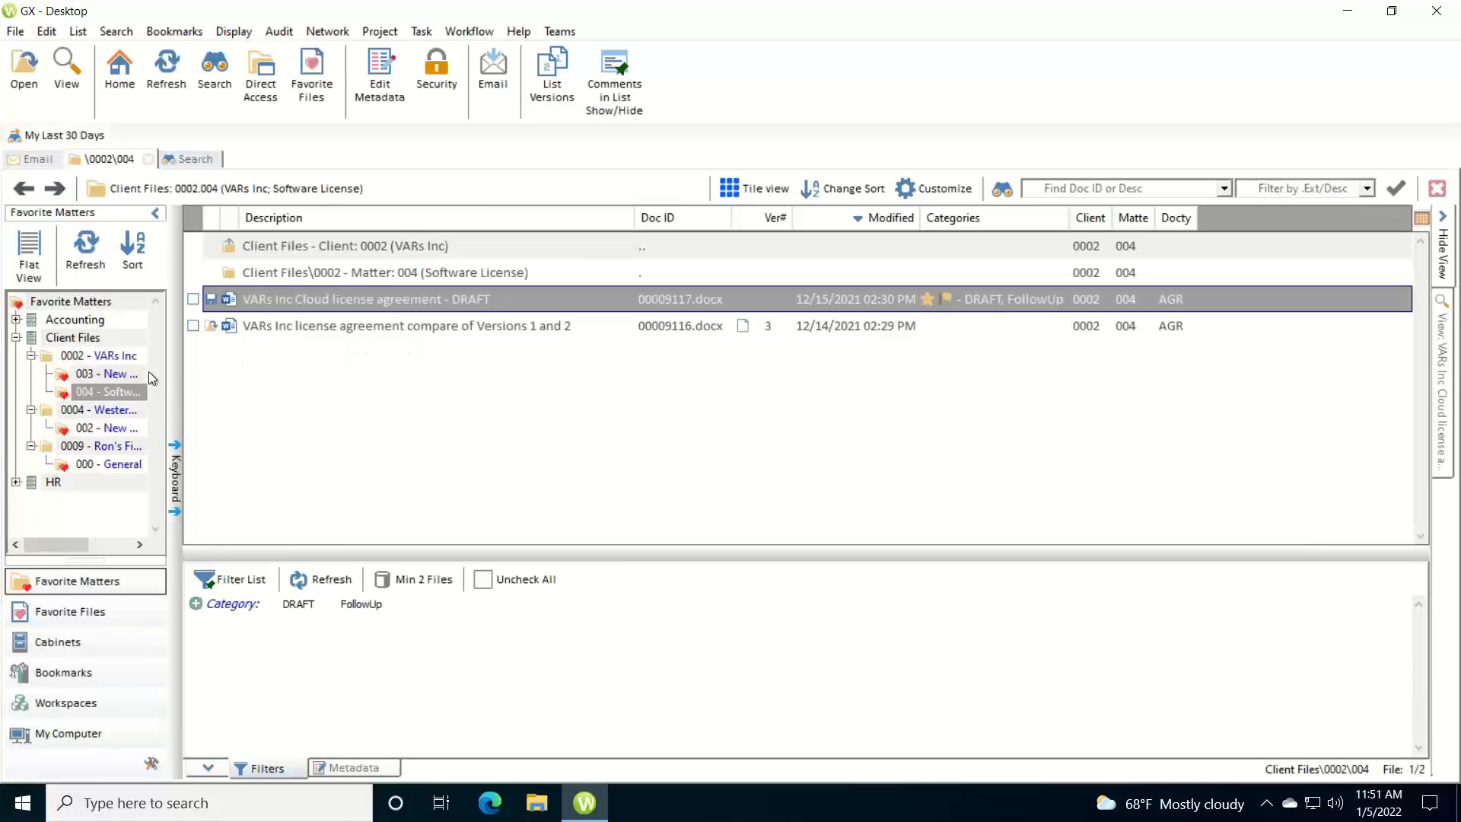
{"action": "left_click", "coordinate": [97, 373]}
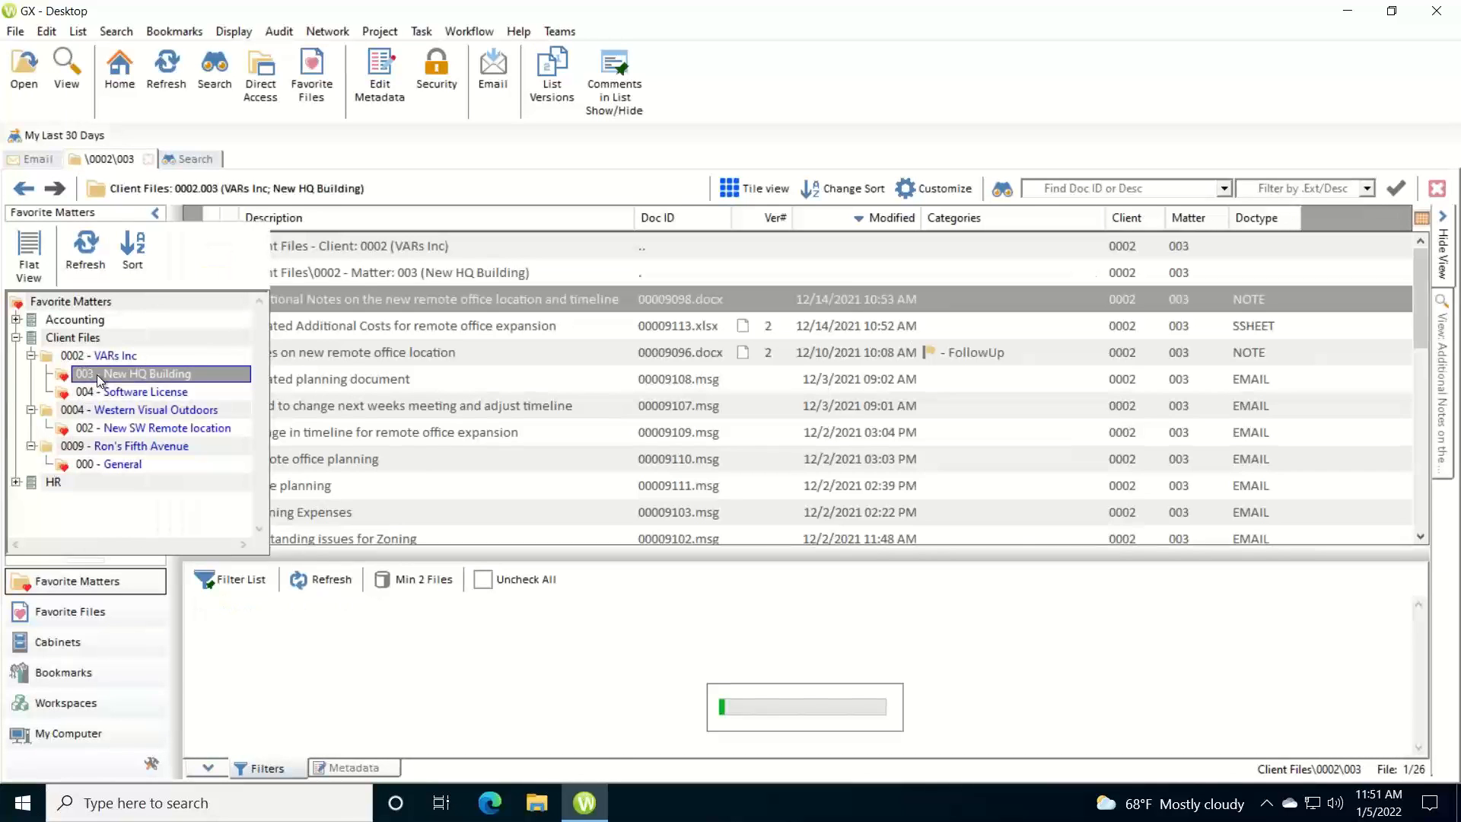